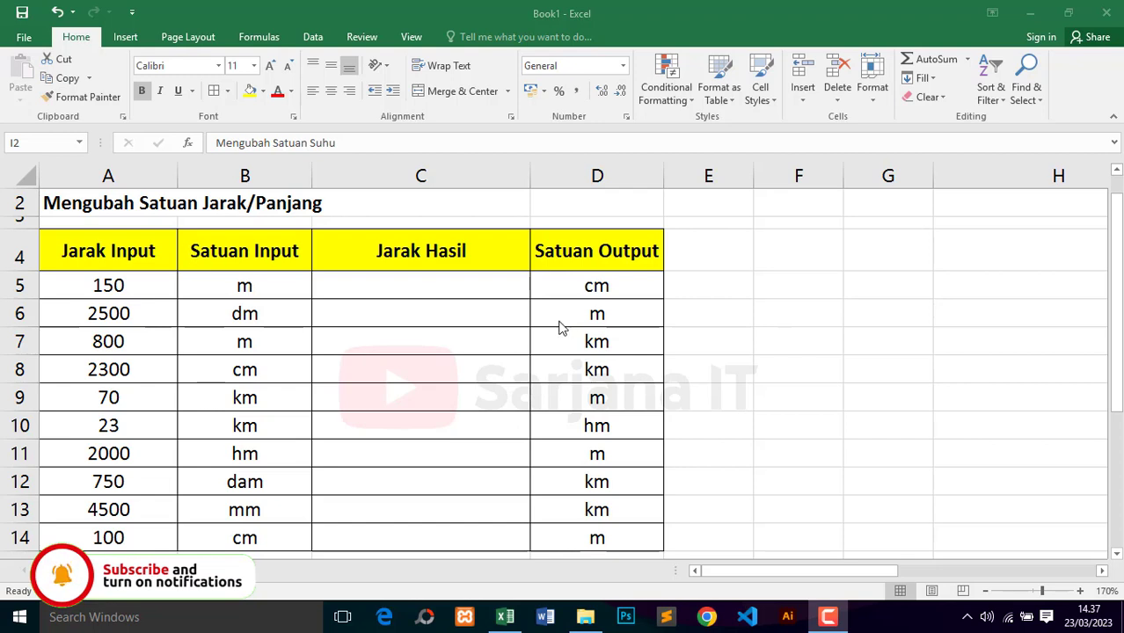
# Step: Enter =CONVERT(A5;B5;D5) in the first Jarak Hasil cell, C5, and centre its content horizontally
pyautogui.click(431, 286)
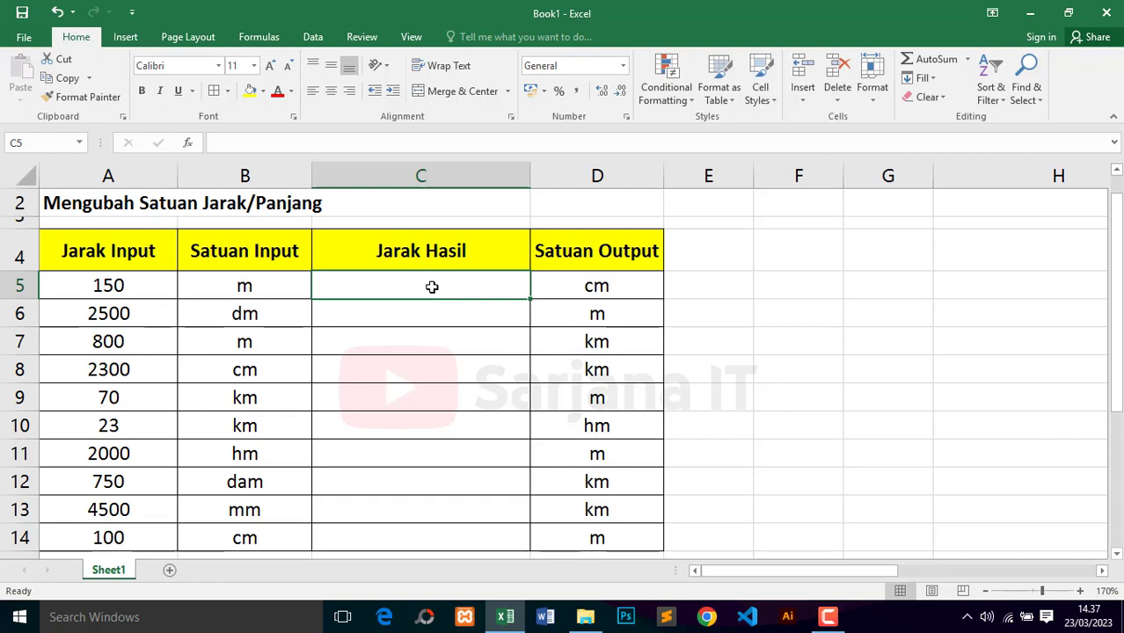
pyautogui.write('=')
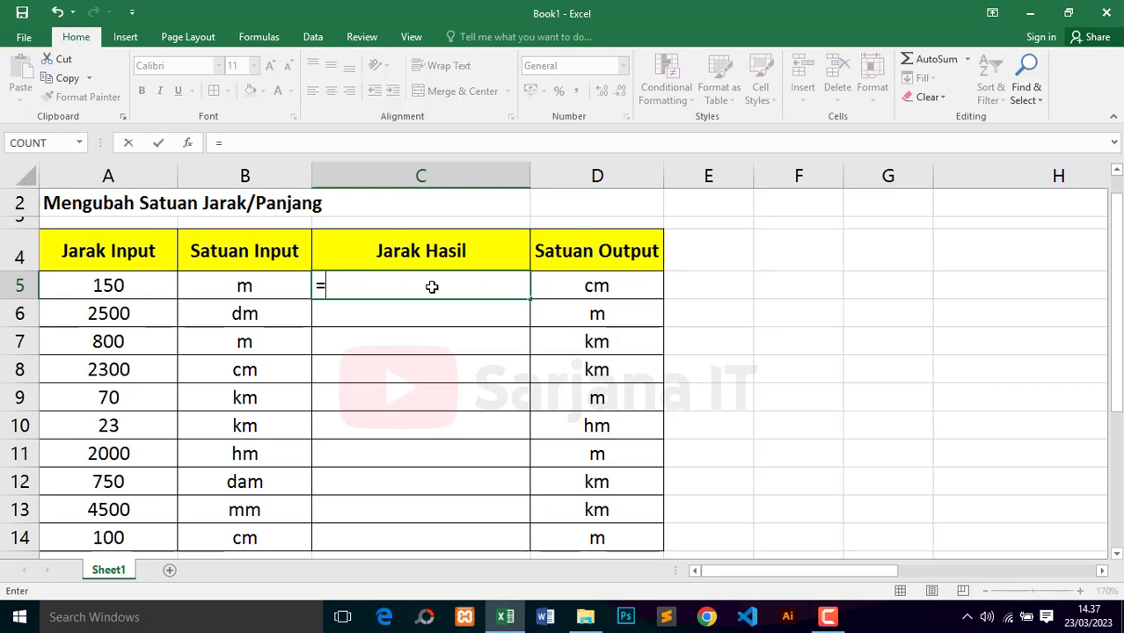
pyautogui.write('con')
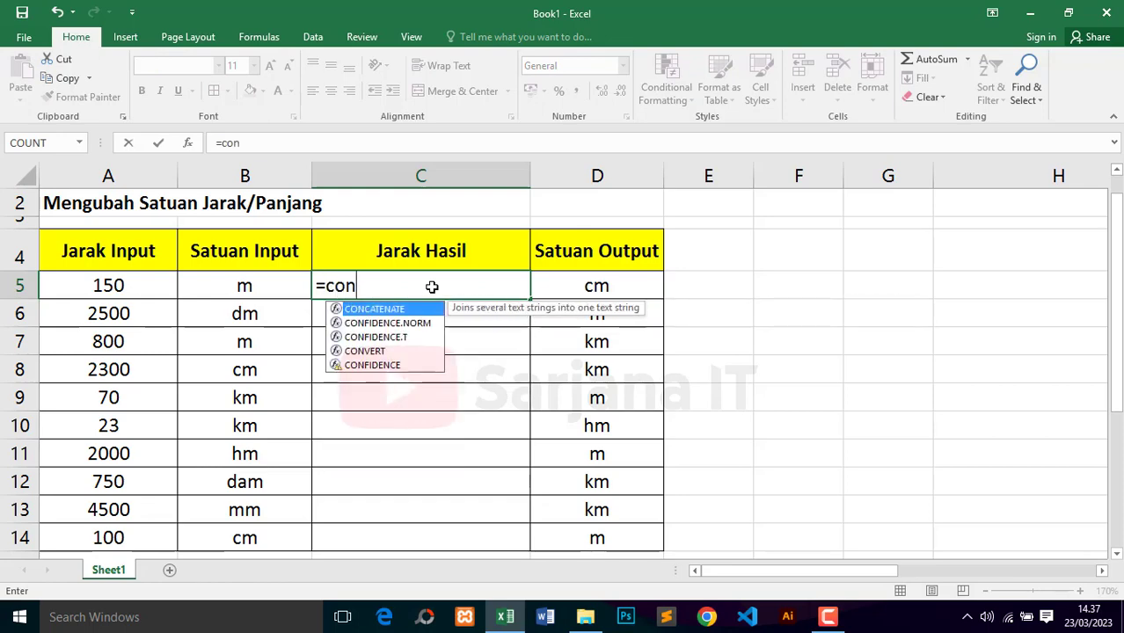
pyautogui.doubleClick(373, 351)
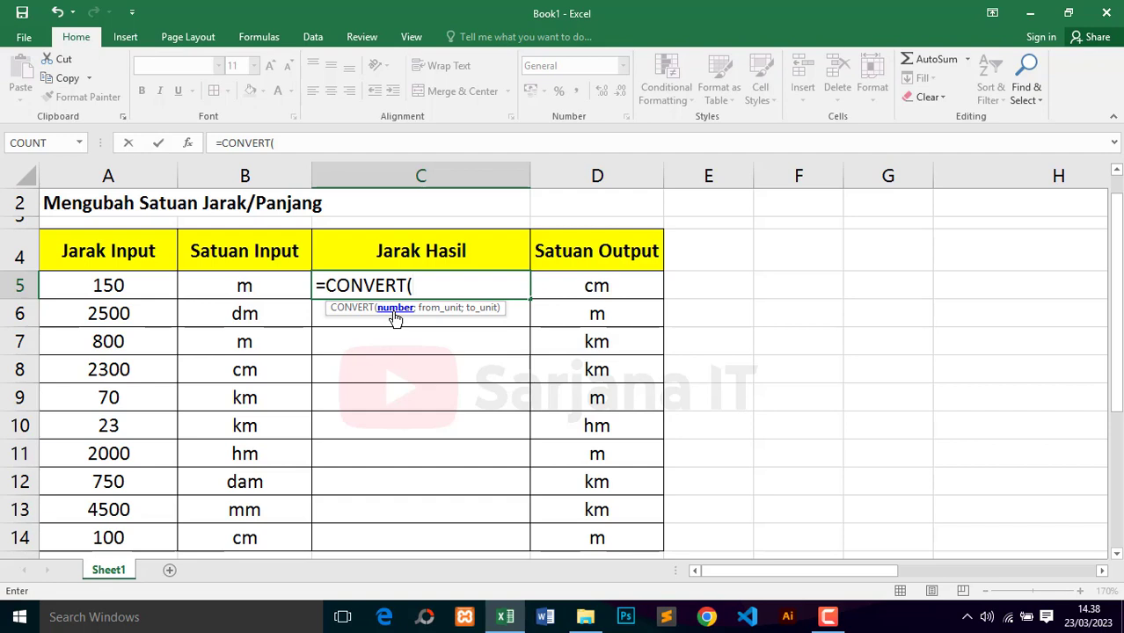
pyautogui.click(133, 284)
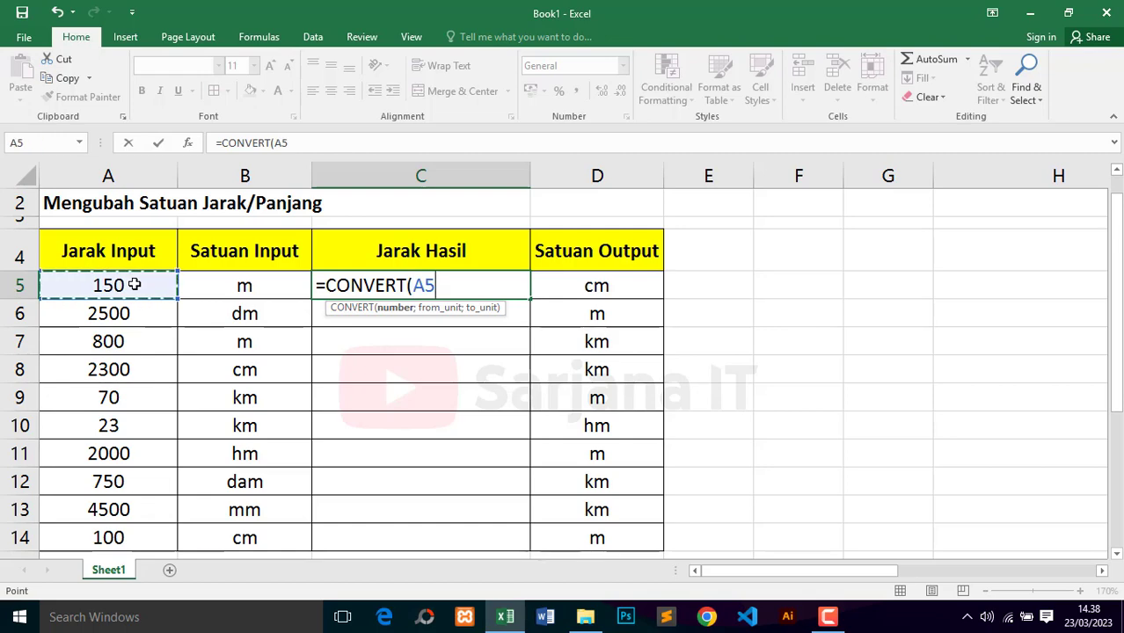
pyautogui.write(';')
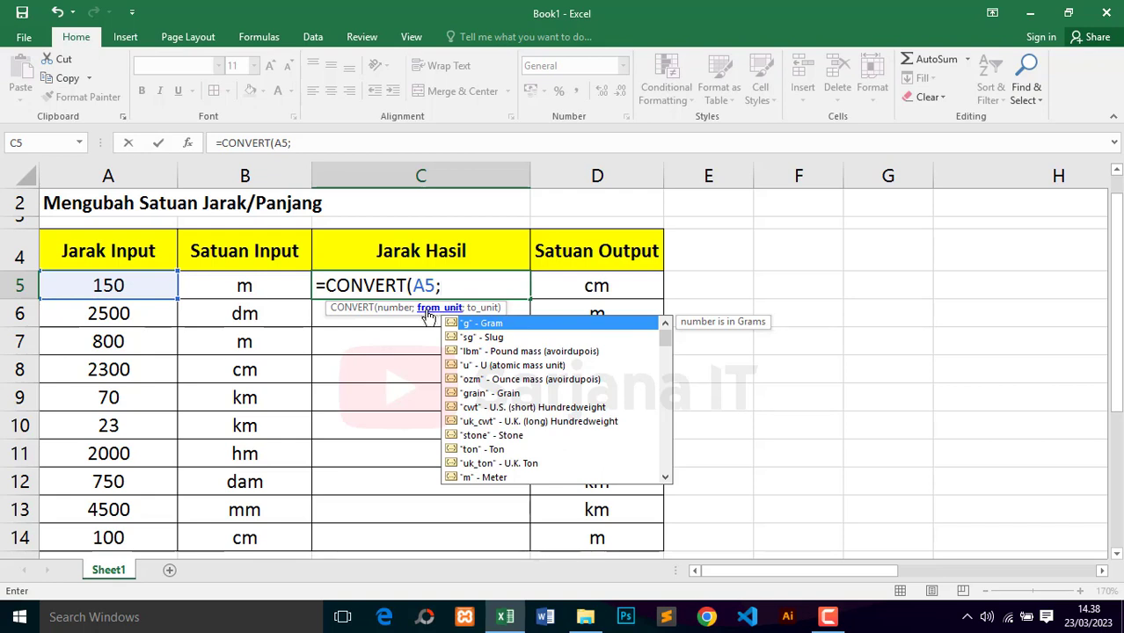
pyautogui.click(261, 290)
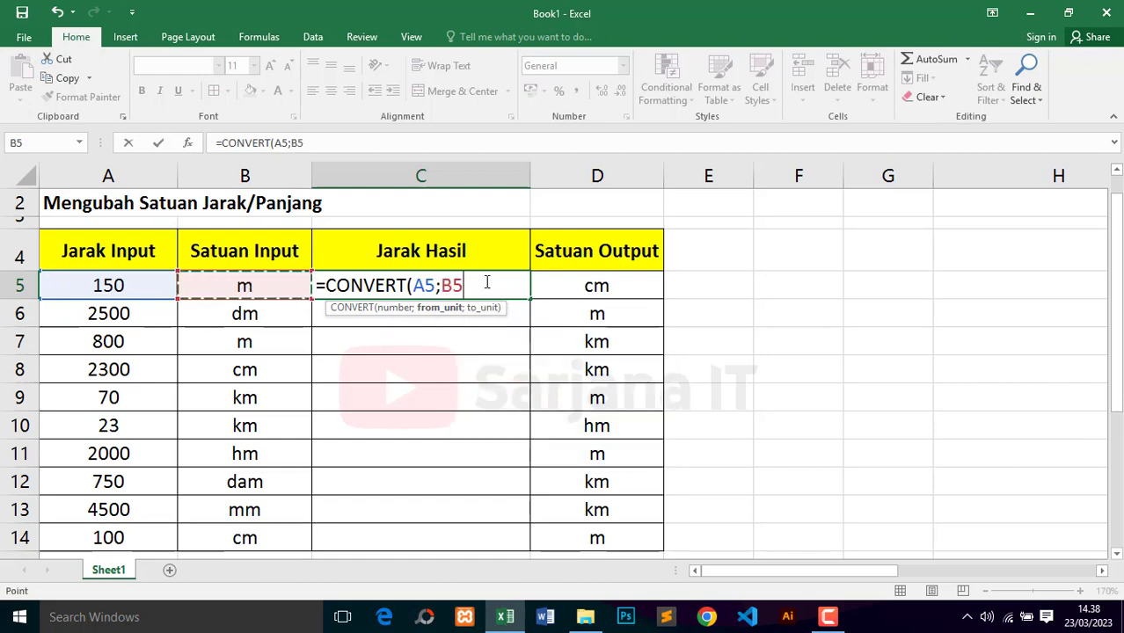
pyautogui.write(';')
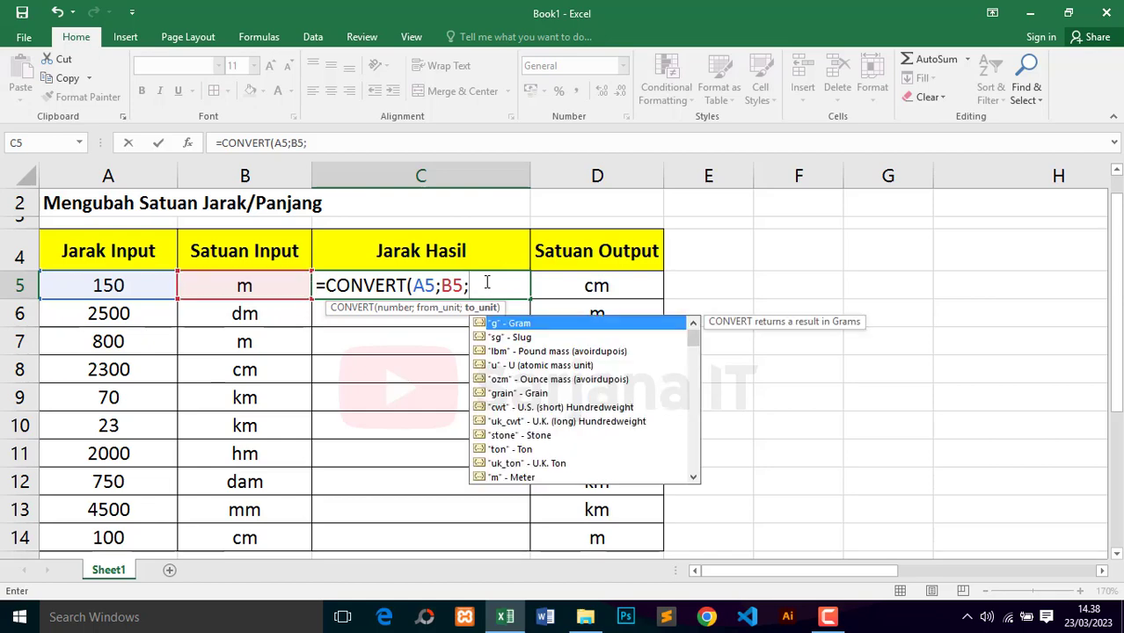
pyautogui.click(606, 287)
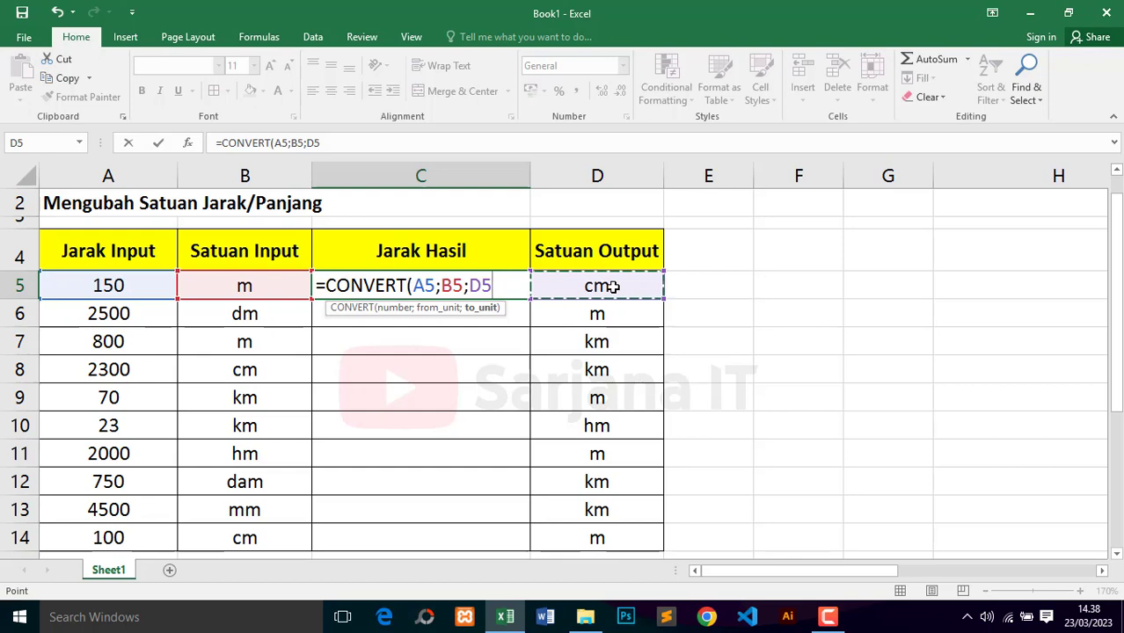
pyautogui.press('Return')
pyautogui.click(439, 289)
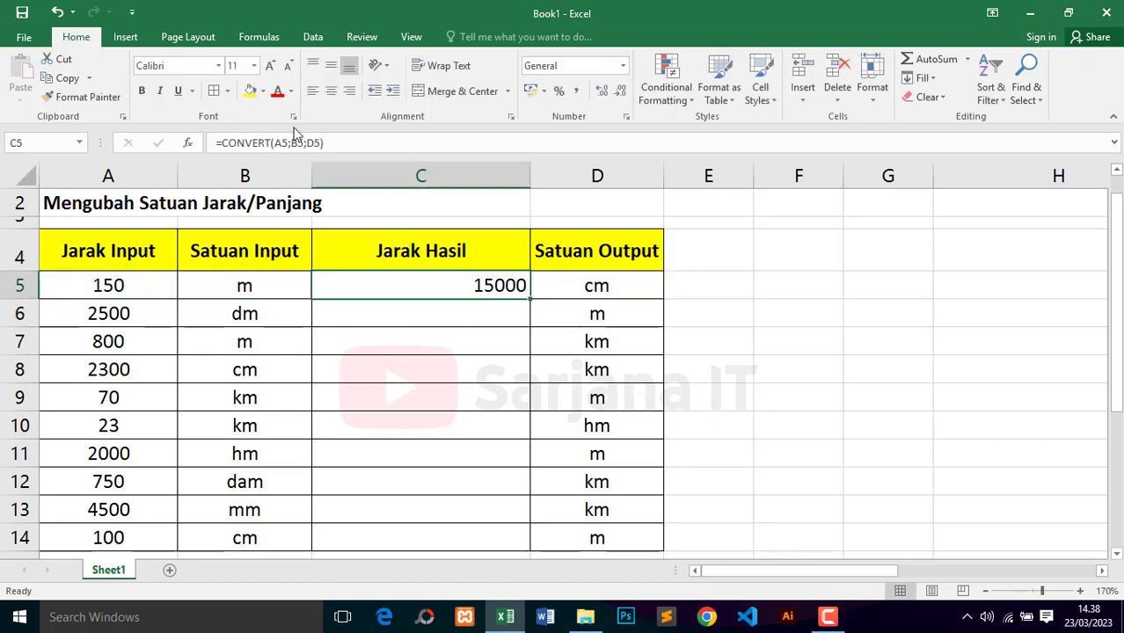
pyautogui.click(330, 91)
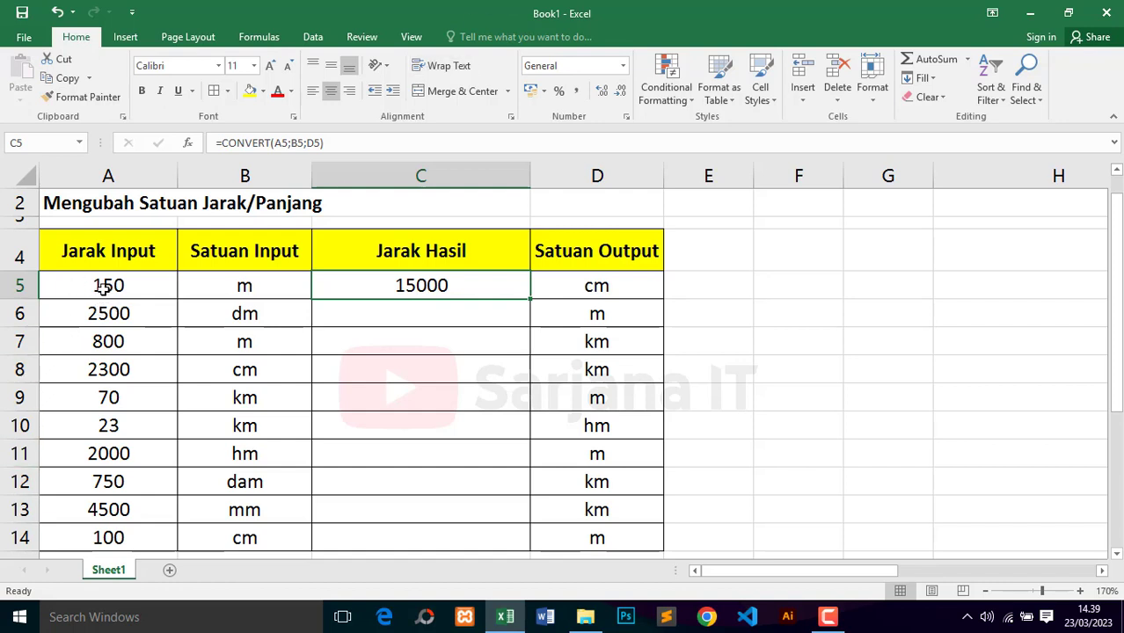
pyautogui.click(439, 314)
pyautogui.click(440, 286)
pyautogui.click(442, 508)
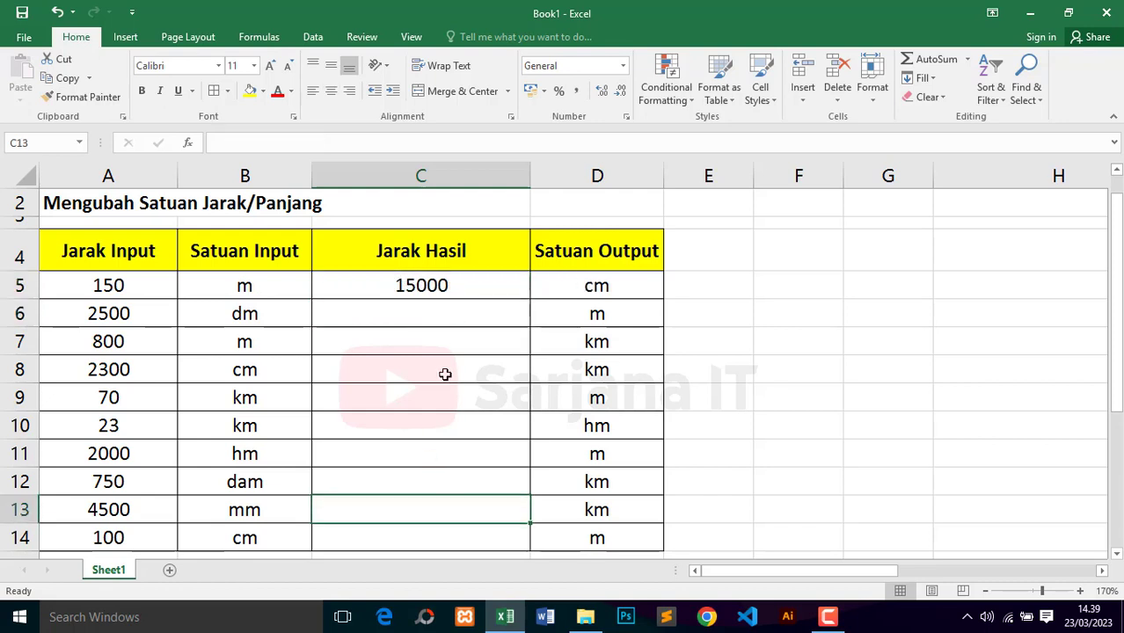
pyautogui.click(445, 375)
# Step: Enter =CONVERT(A6;B6;D6) in the Jarak Hasil cell C6 to convert the distance from dm to m
pyautogui.click(428, 314)
pyautogui.write('=')
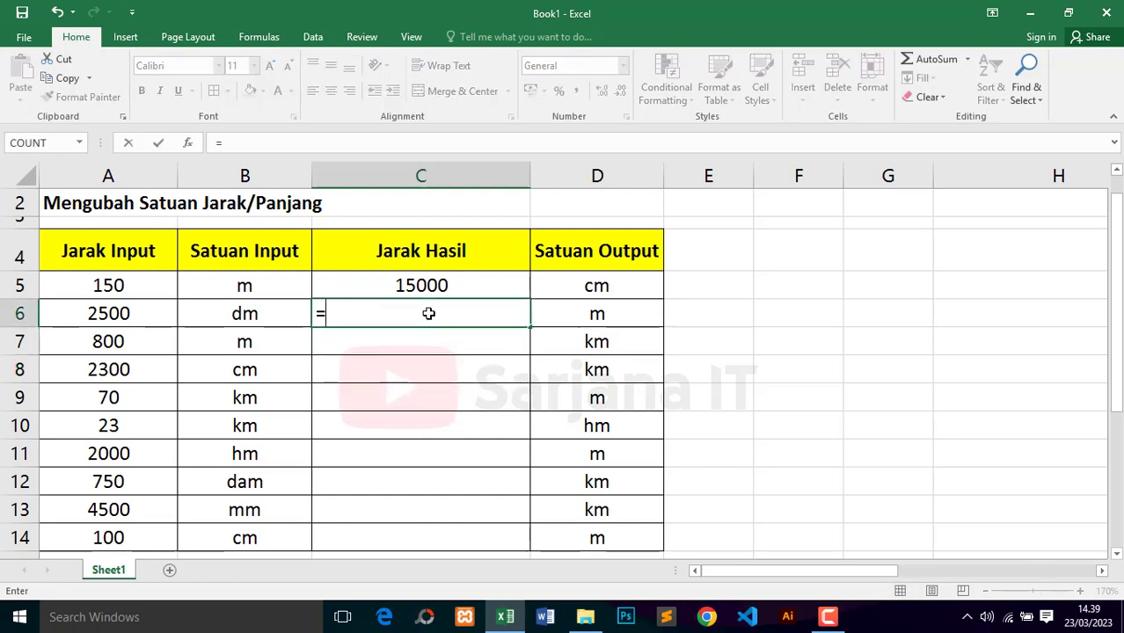
pyautogui.write('con')
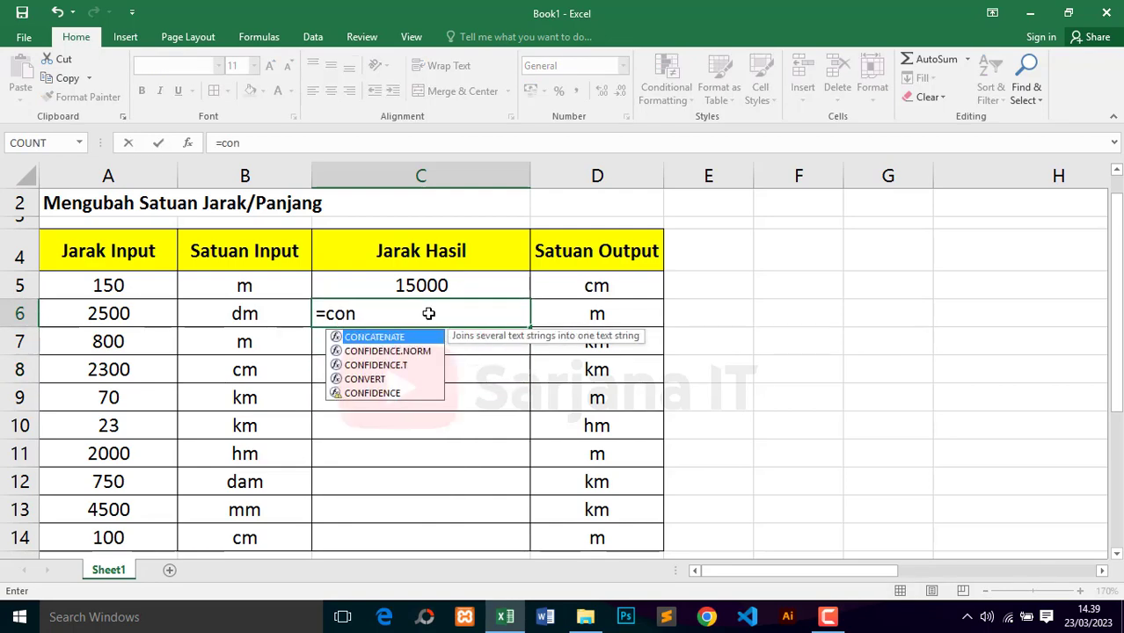
pyautogui.doubleClick(366, 379)
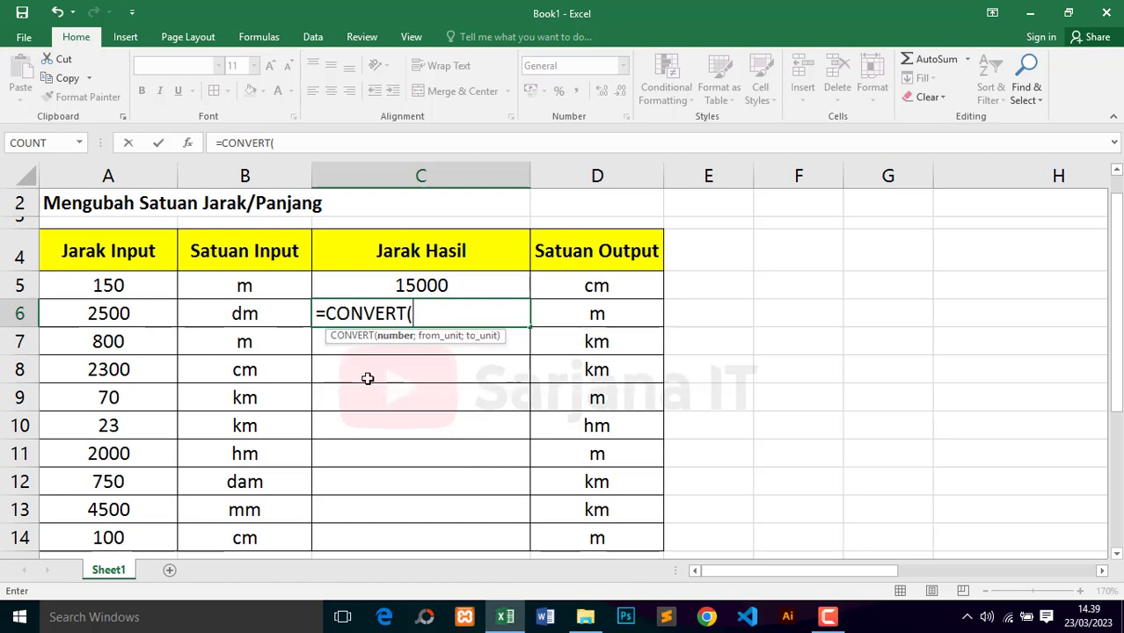
pyautogui.click(128, 315)
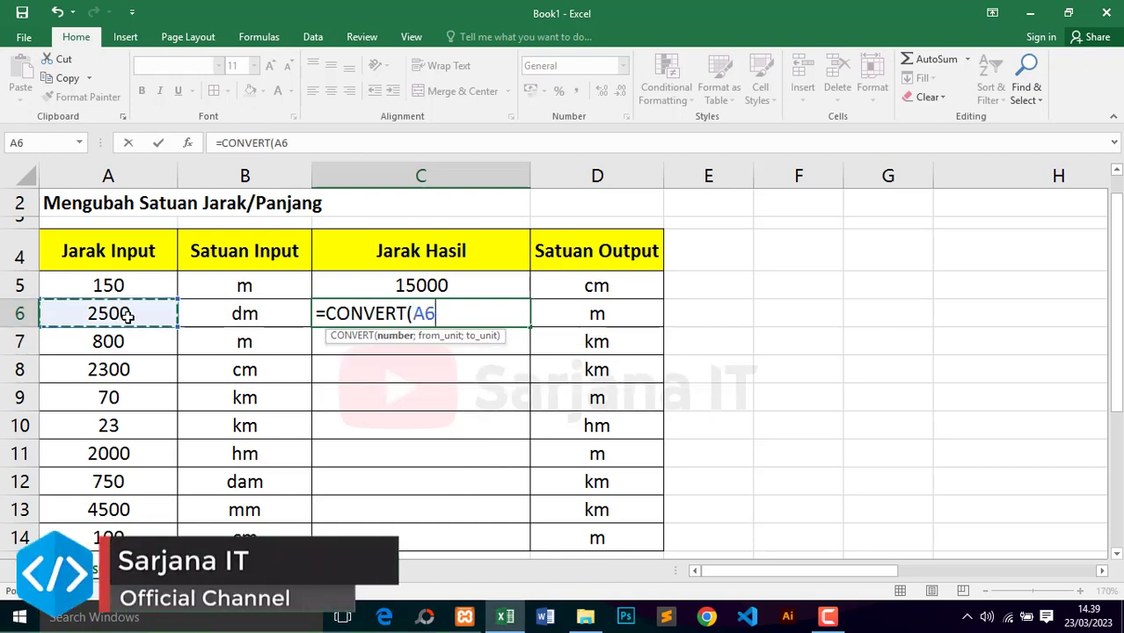
pyautogui.write(';')
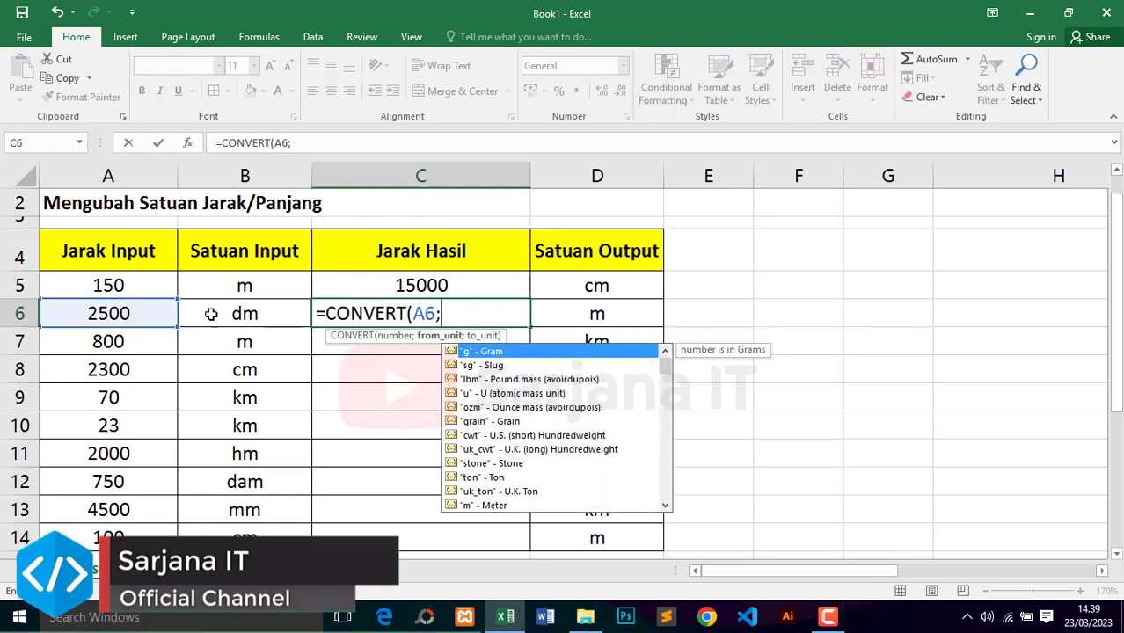
pyautogui.click(216, 313)
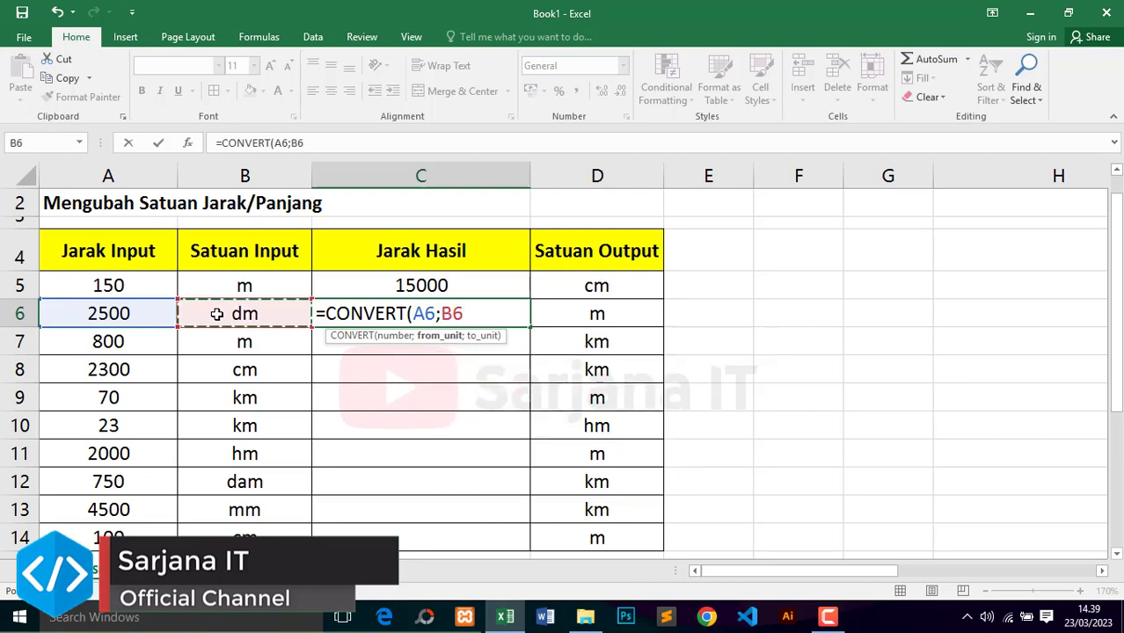
pyautogui.write(';')
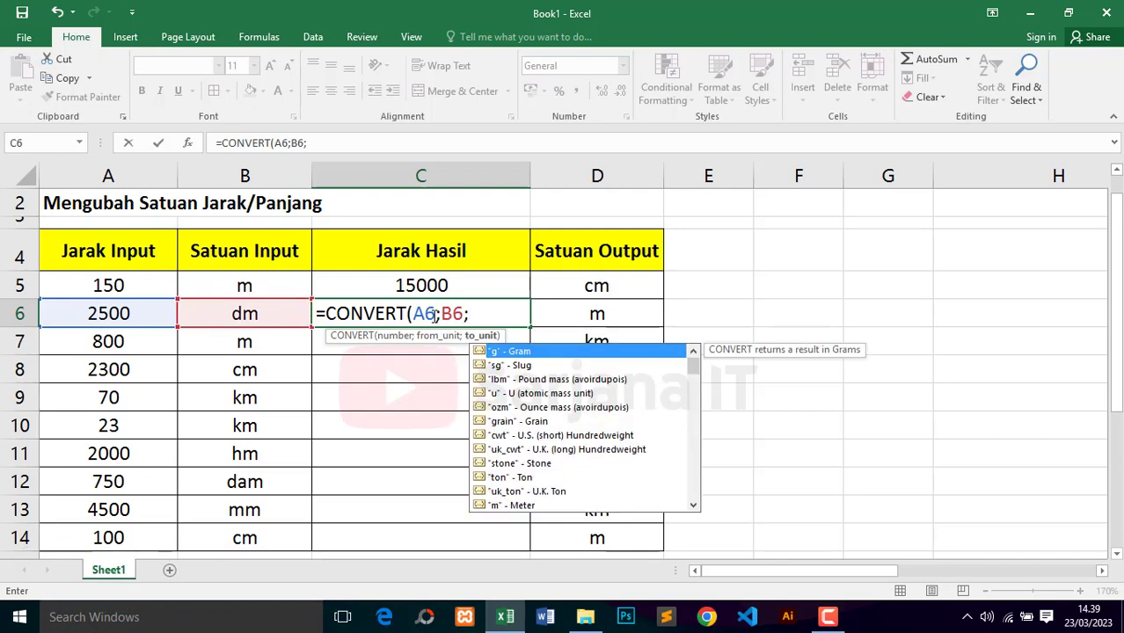
pyautogui.click(598, 314)
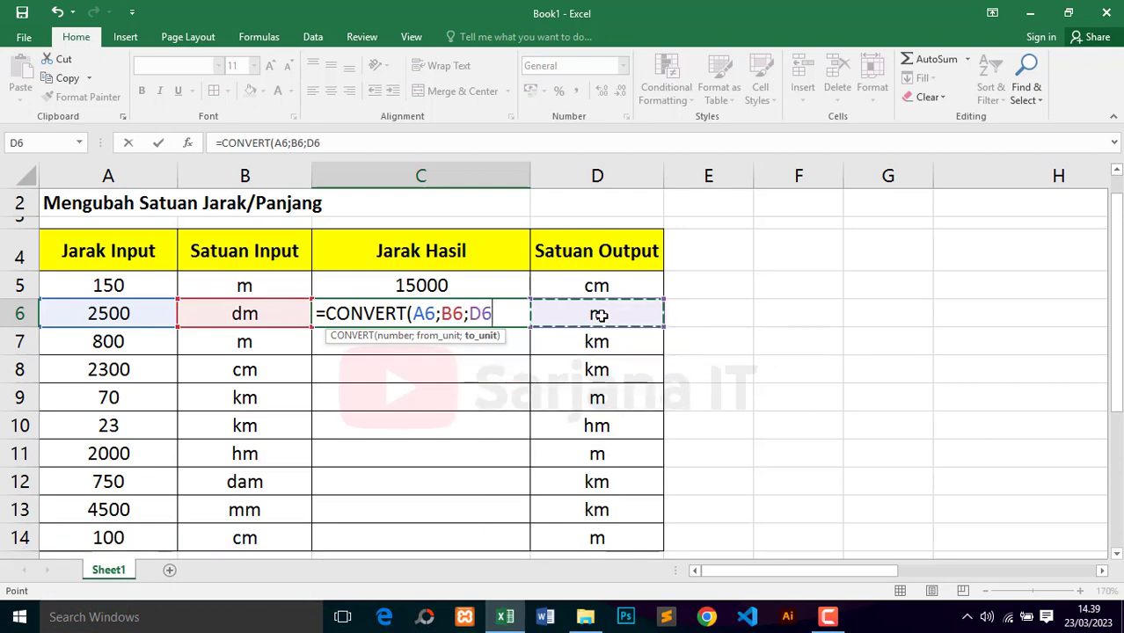
pyautogui.press('Return')
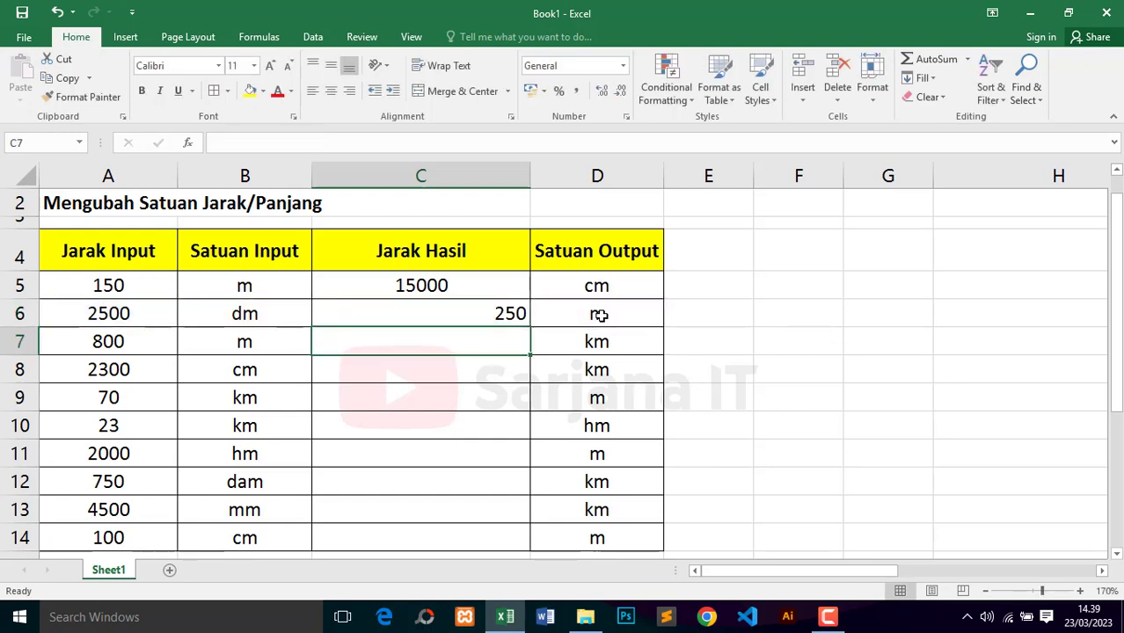
pyautogui.click(485, 312)
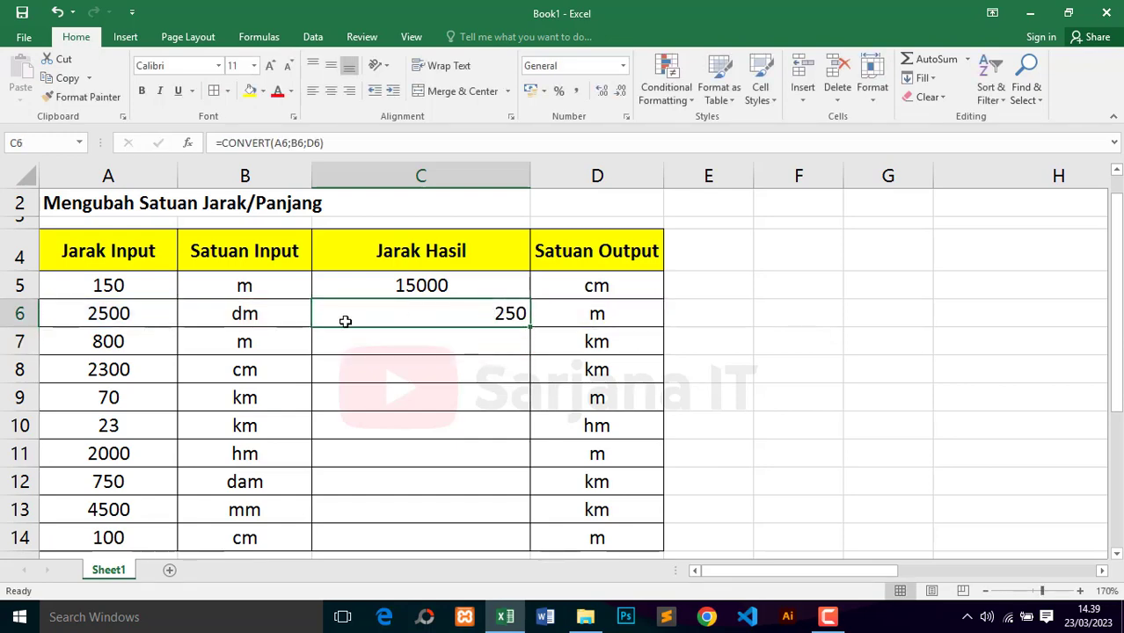
pyautogui.click(394, 471)
pyautogui.click(400, 377)
pyautogui.click(420, 339)
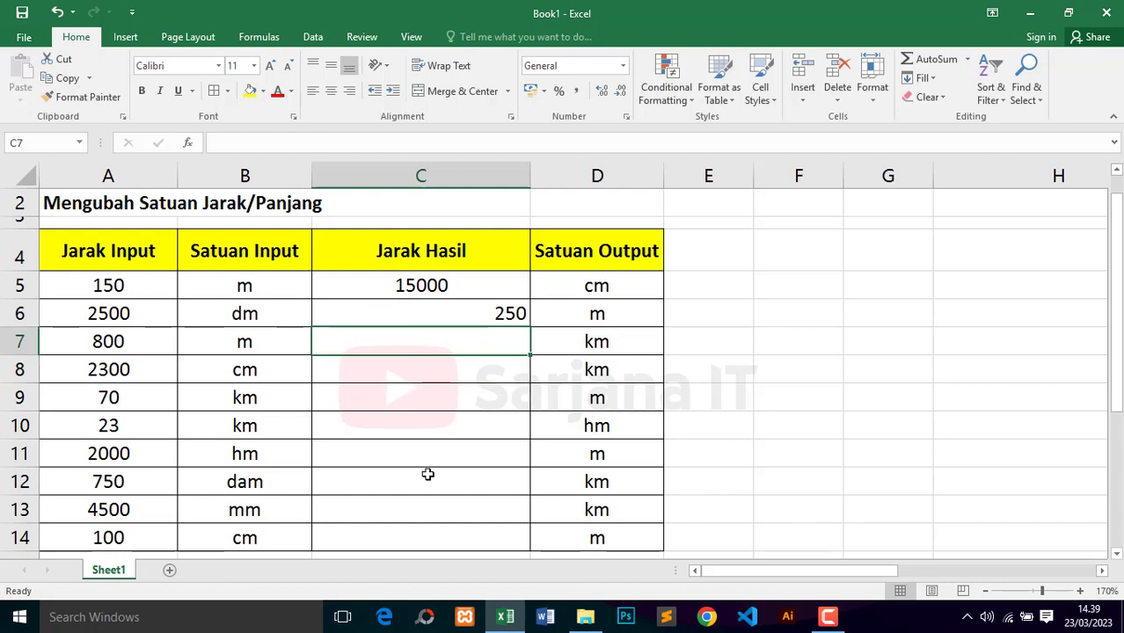
pyautogui.click(439, 366)
pyautogui.click(438, 344)
# Step: Fill the CONVERT formula from C6 down to C14 and centre the filled Jarak Hasil cells horizontally
pyautogui.click(438, 315)
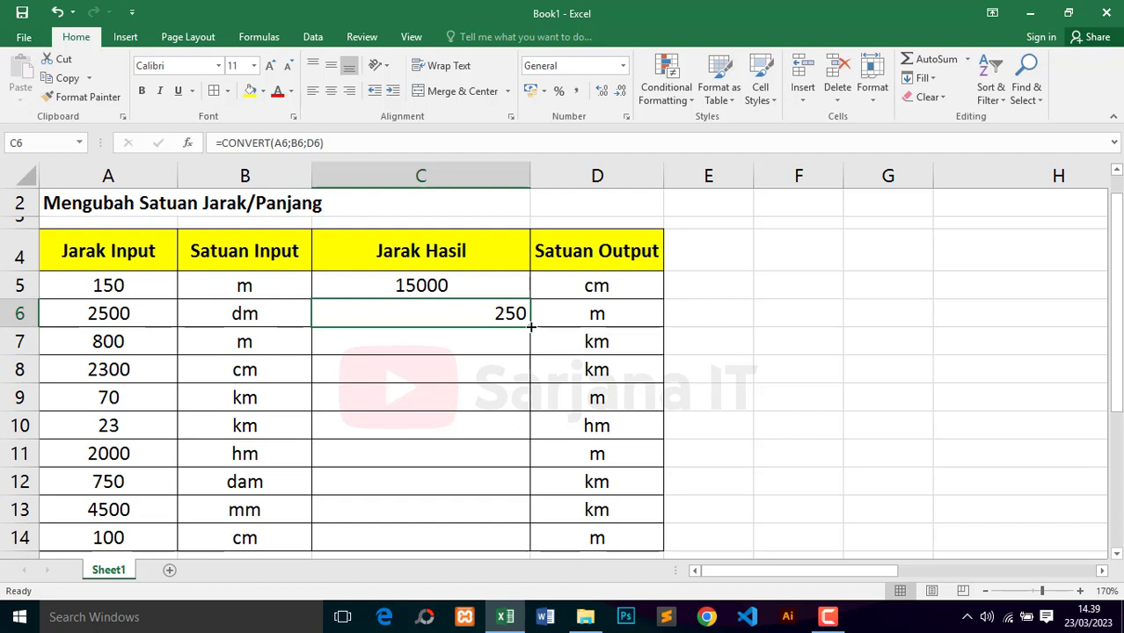
pyautogui.moveTo(530, 326); pyautogui.dragTo(521, 556)
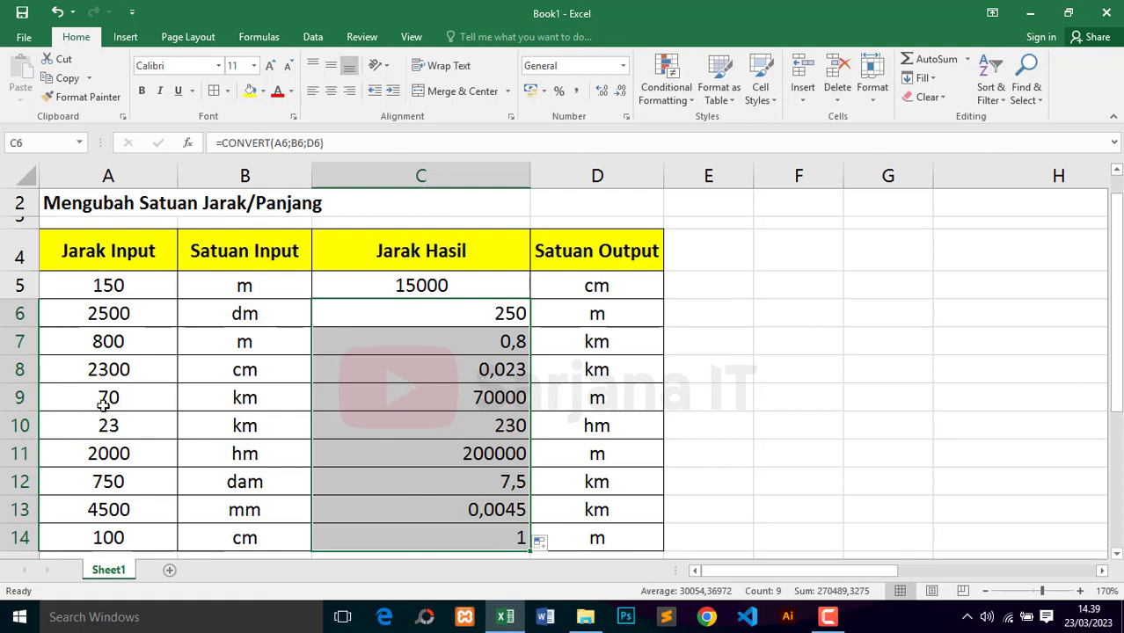
pyautogui.click(331, 92)
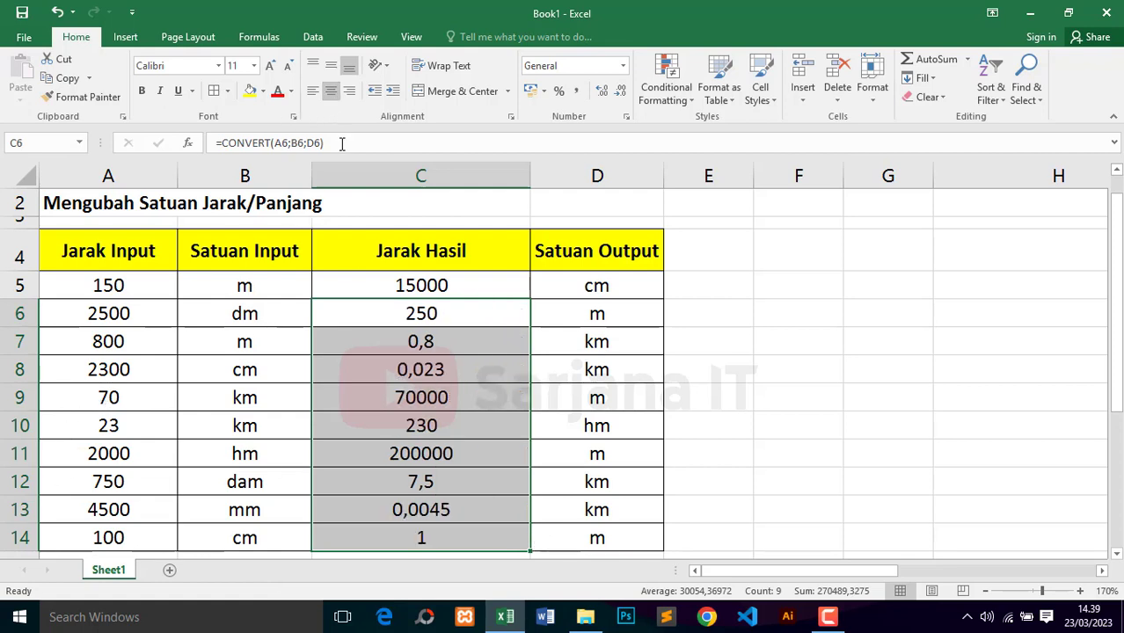
# Step: Examine the input temperatures, input units and output units in the Mengubah Satuan Suhu table
pyautogui.click(434, 366)
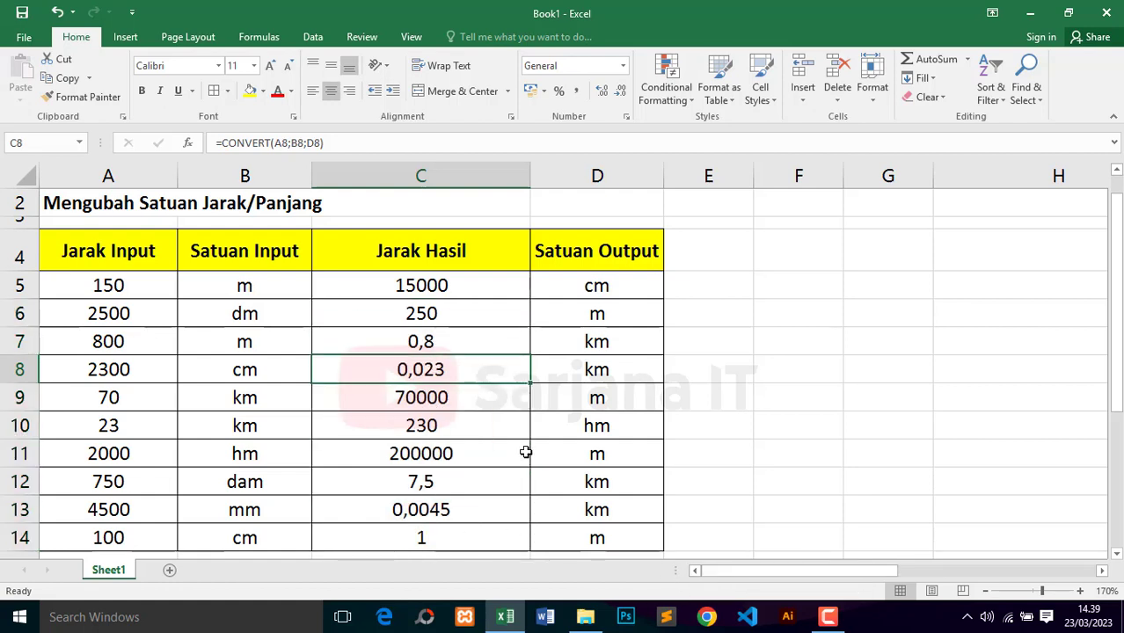
pyautogui.moveTo(726, 574); pyautogui.dragTo(944, 587)
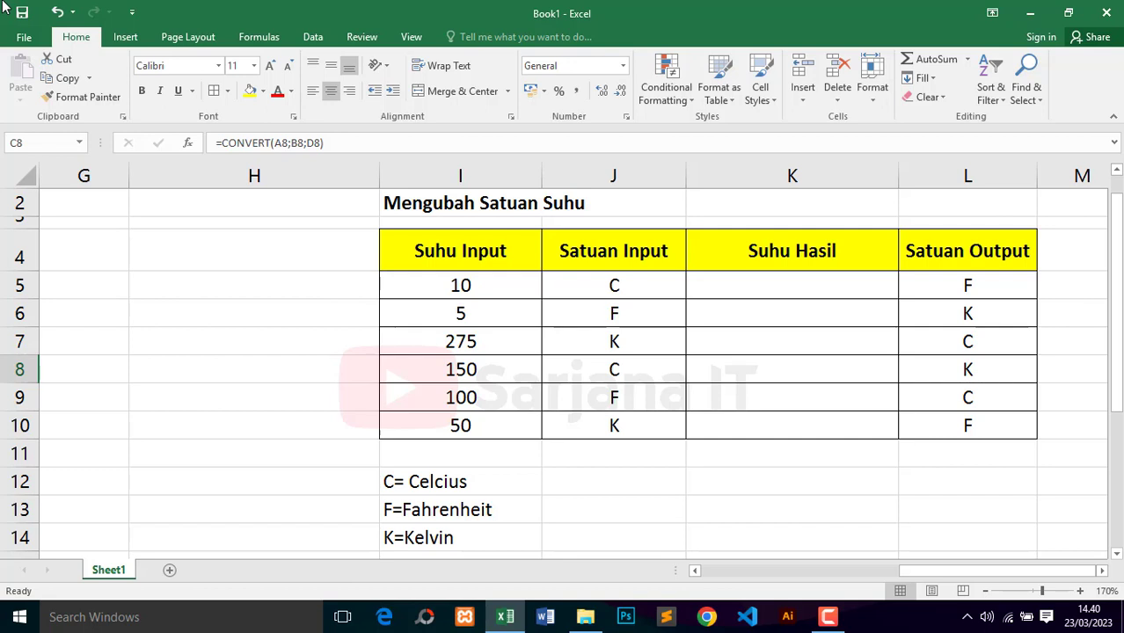
pyautogui.click(623, 286)
pyautogui.click(990, 286)
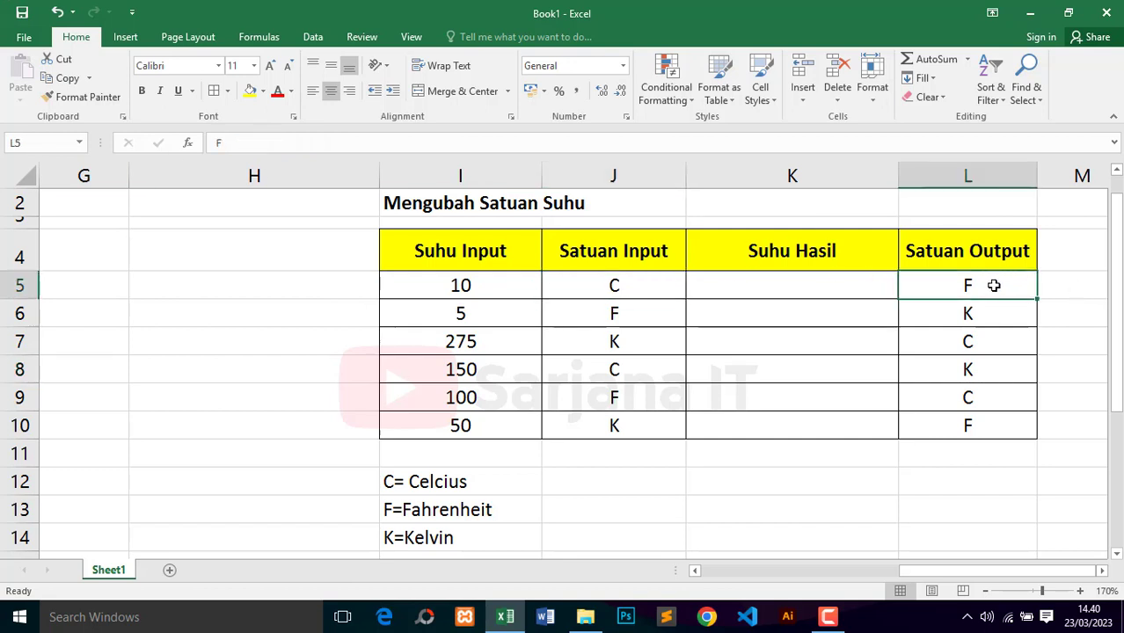
pyautogui.click(625, 312)
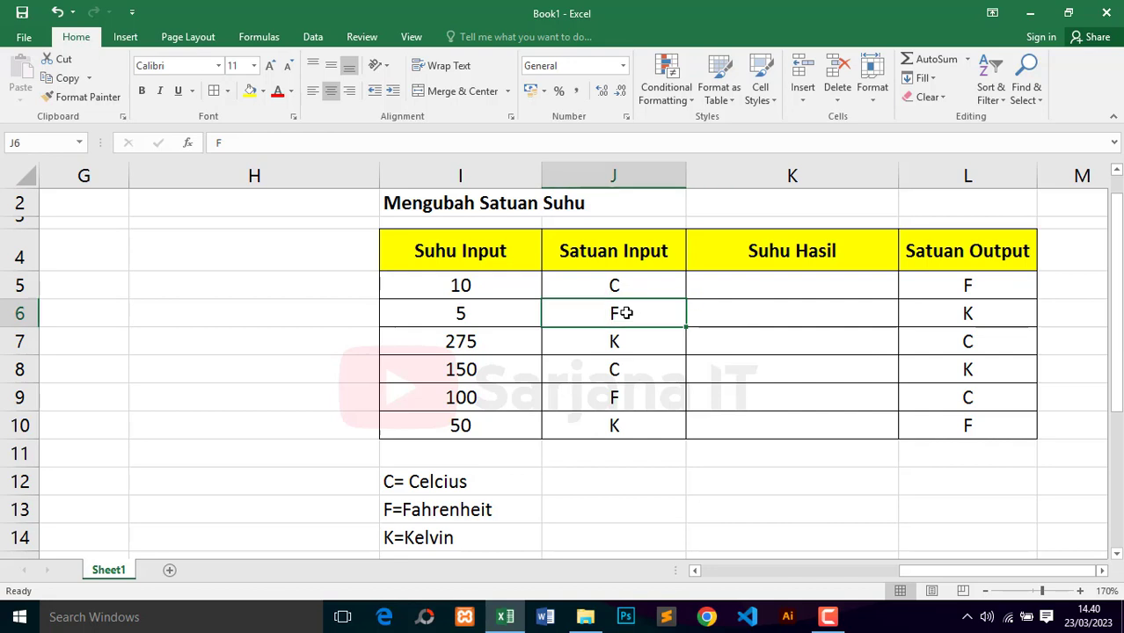
pyautogui.click(991, 312)
pyautogui.click(635, 340)
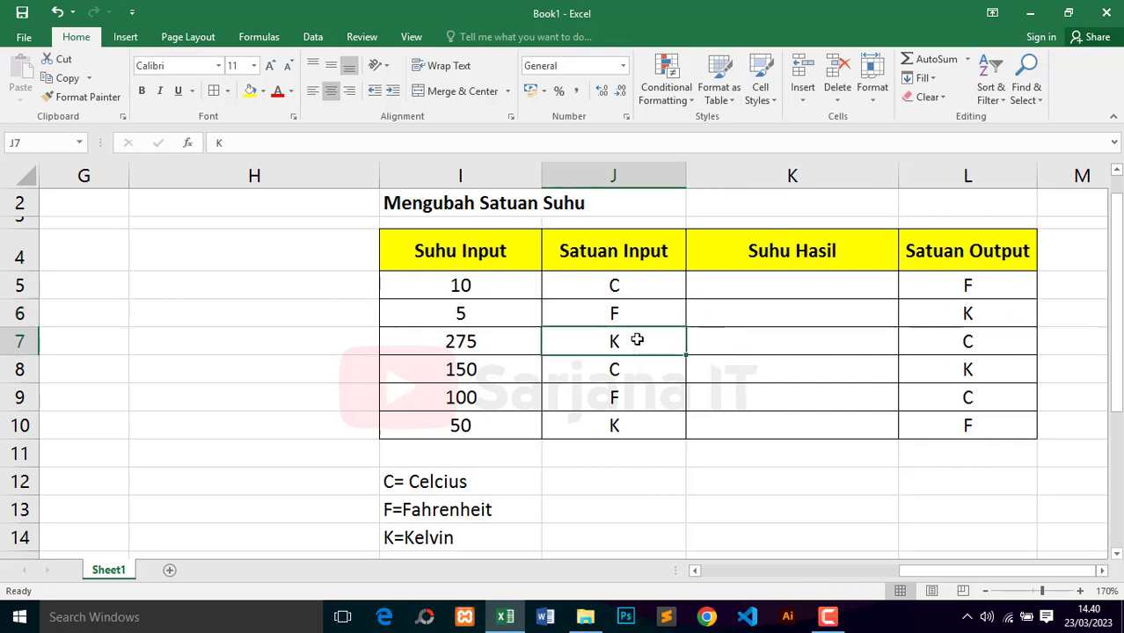
pyautogui.click(989, 341)
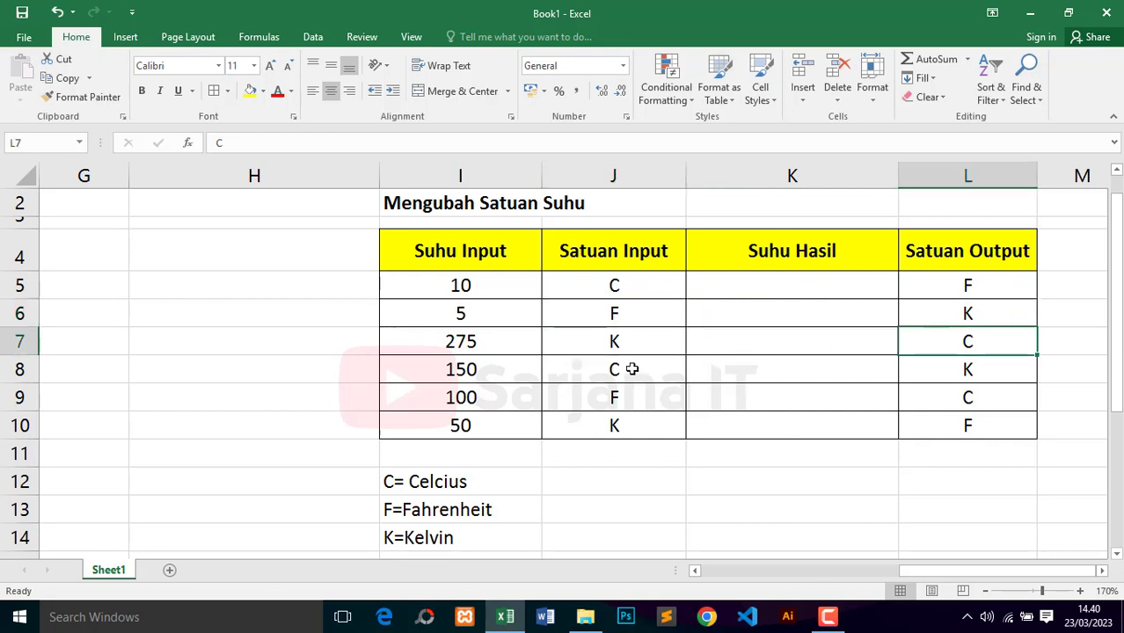
pyautogui.click(510, 287)
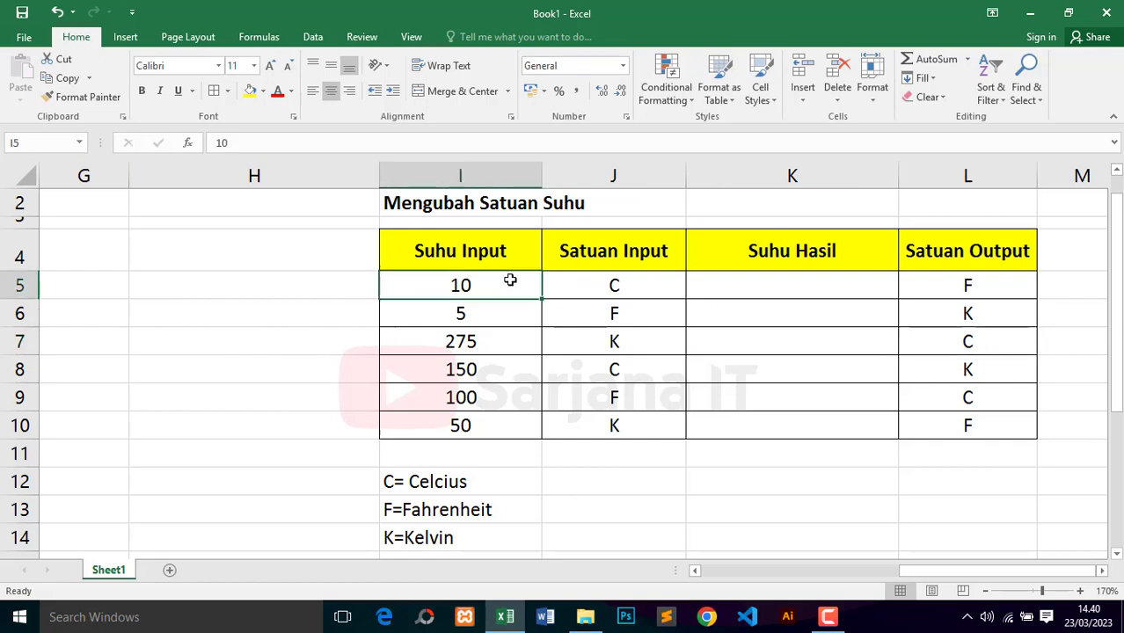
pyautogui.click(619, 285)
pyautogui.click(931, 291)
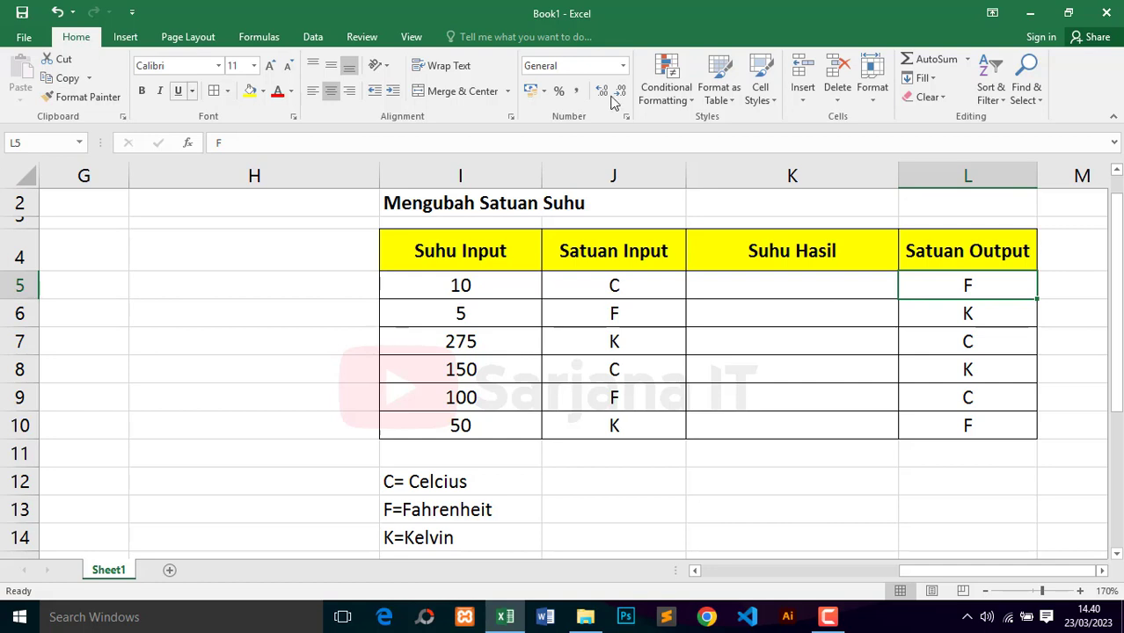
# Step: Enter =CONVERT(I5;J5;L5) in the first Suhu Hasil cell, K5, to convert the temperature from C to F
pyautogui.click(724, 286)
pyautogui.write('=')
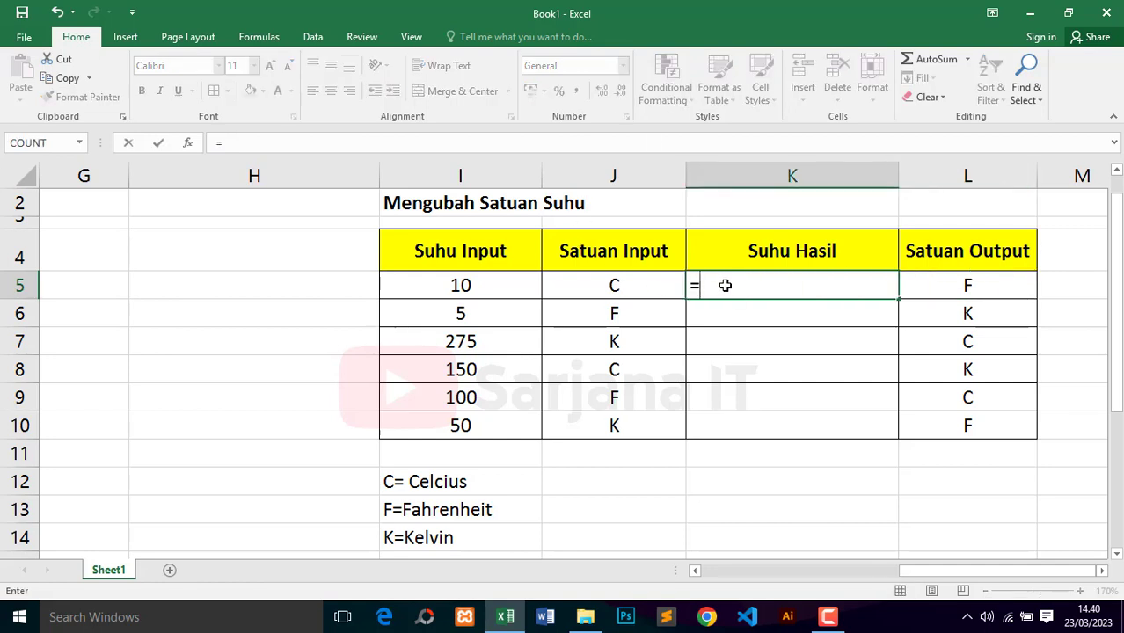
pyautogui.write('con')
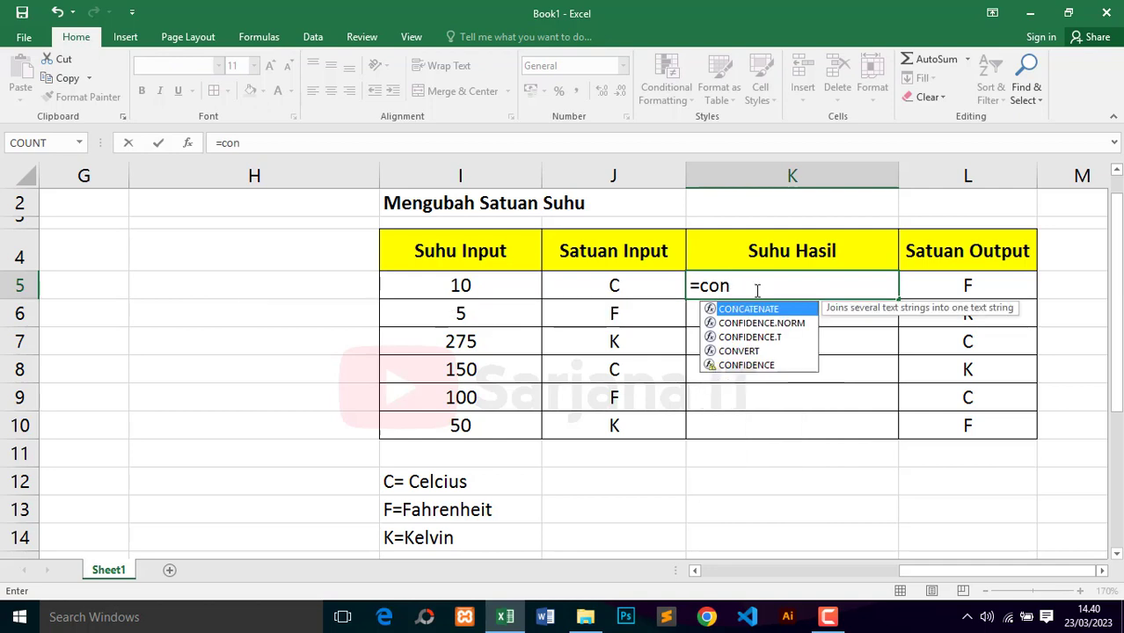
pyautogui.doubleClick(756, 351)
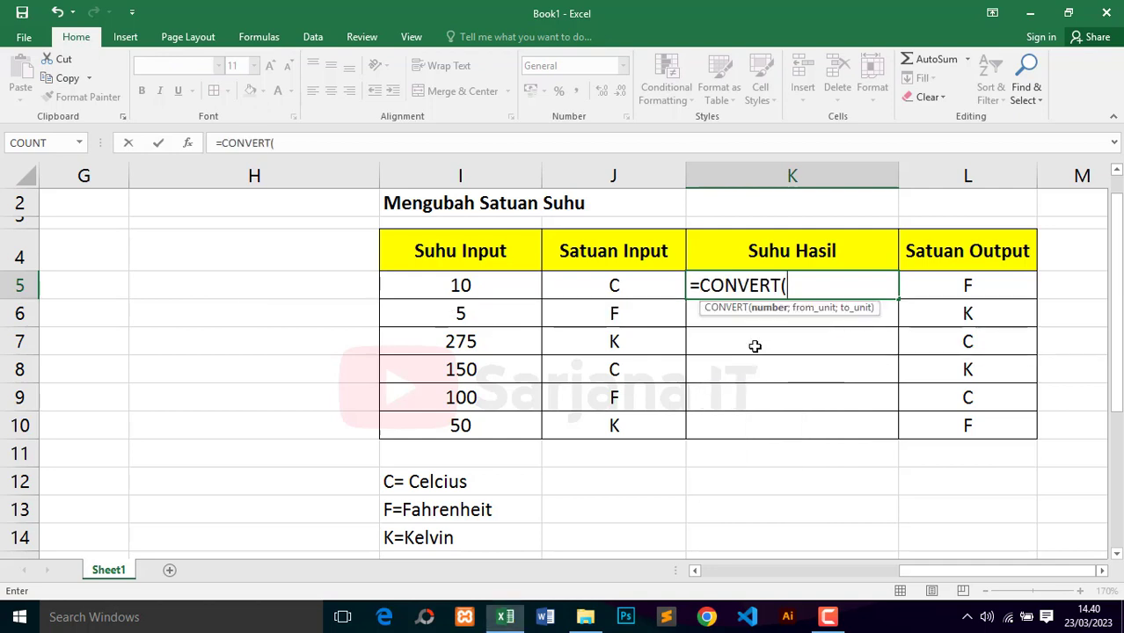
pyautogui.click(489, 286)
pyautogui.write(';')
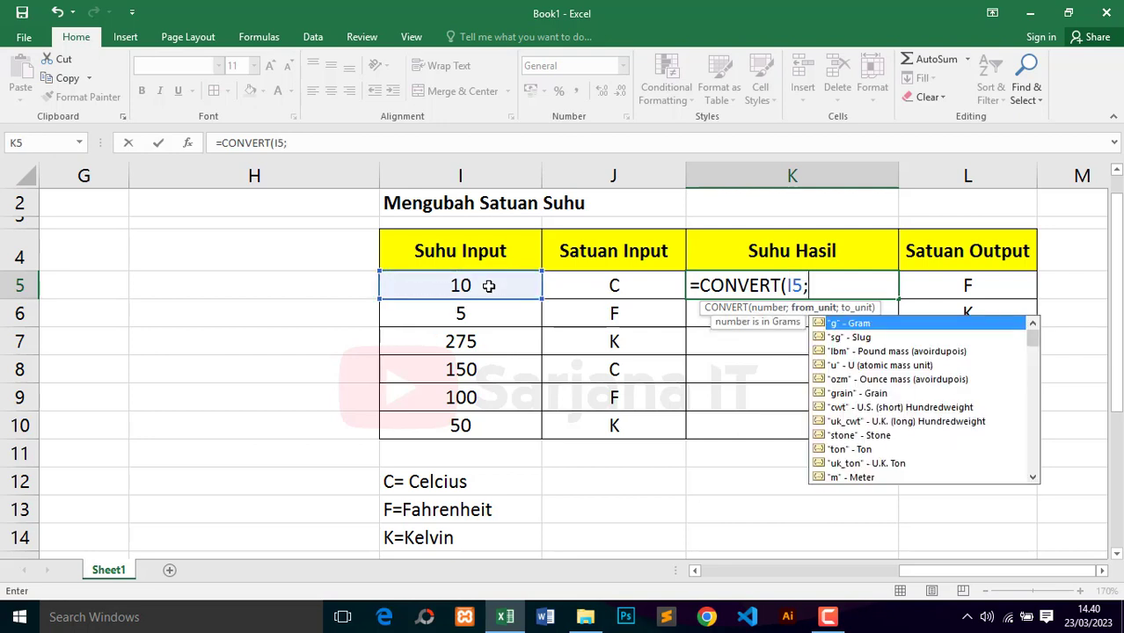
pyautogui.click(619, 284)
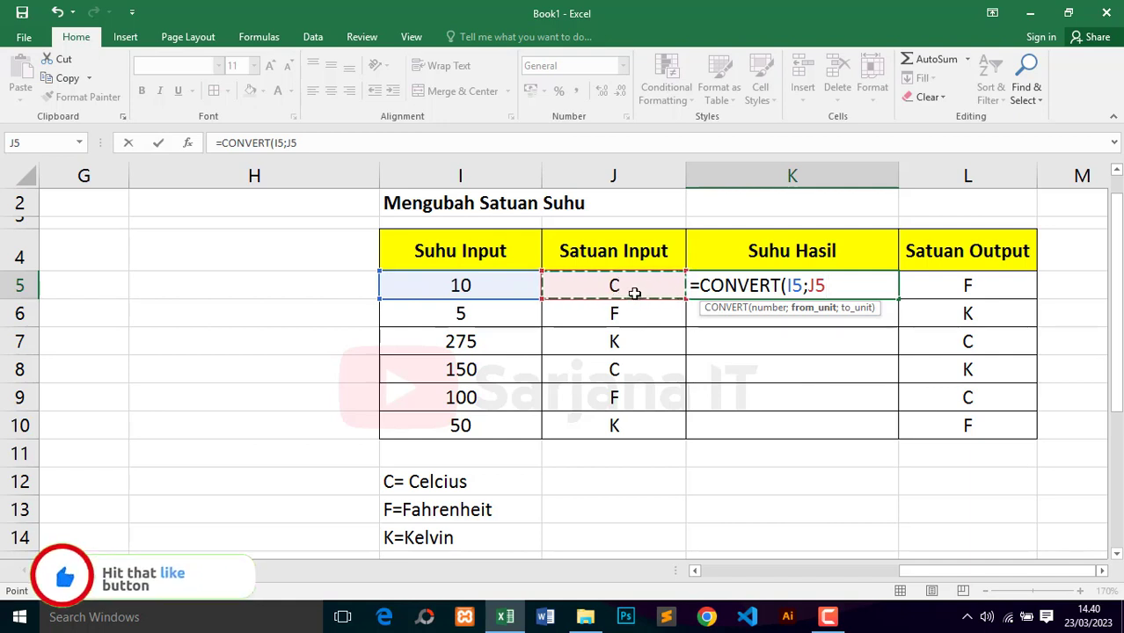
pyautogui.write(';')
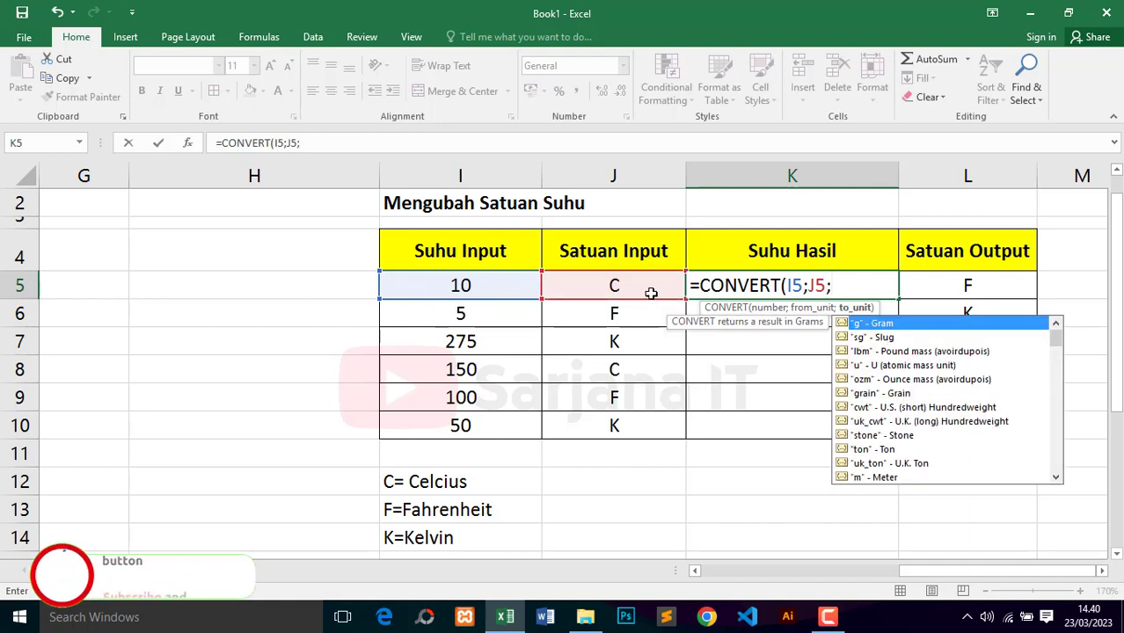
pyautogui.click(968, 286)
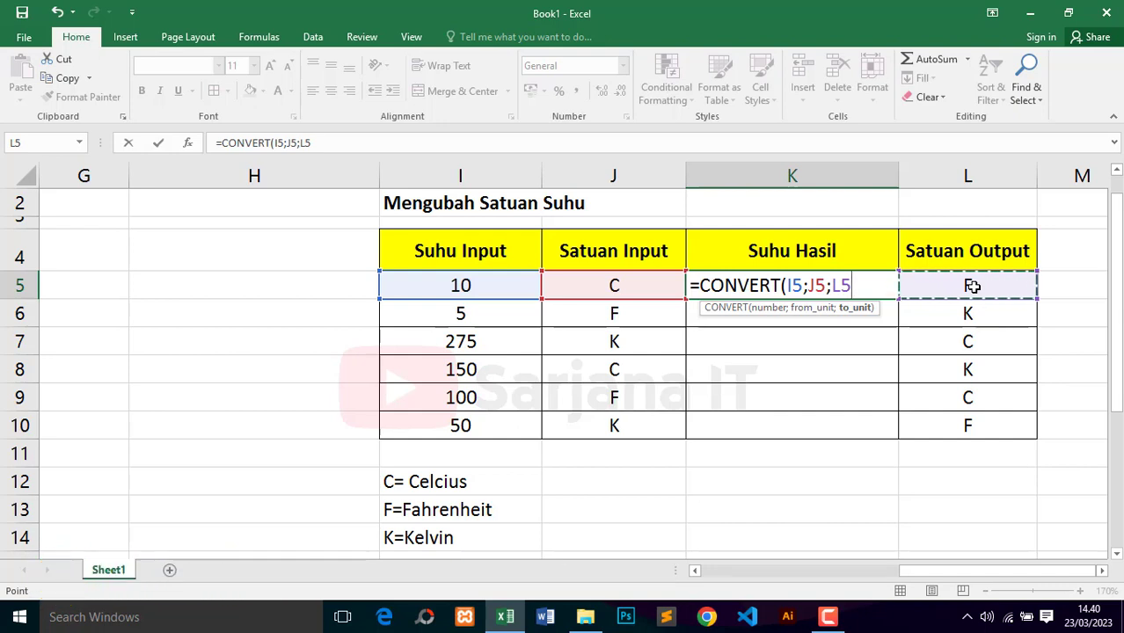
pyautogui.press('Return')
# Step: Centre the content of K5 horizontally and fill its CONVERT formula down to K10
pyautogui.click(857, 288)
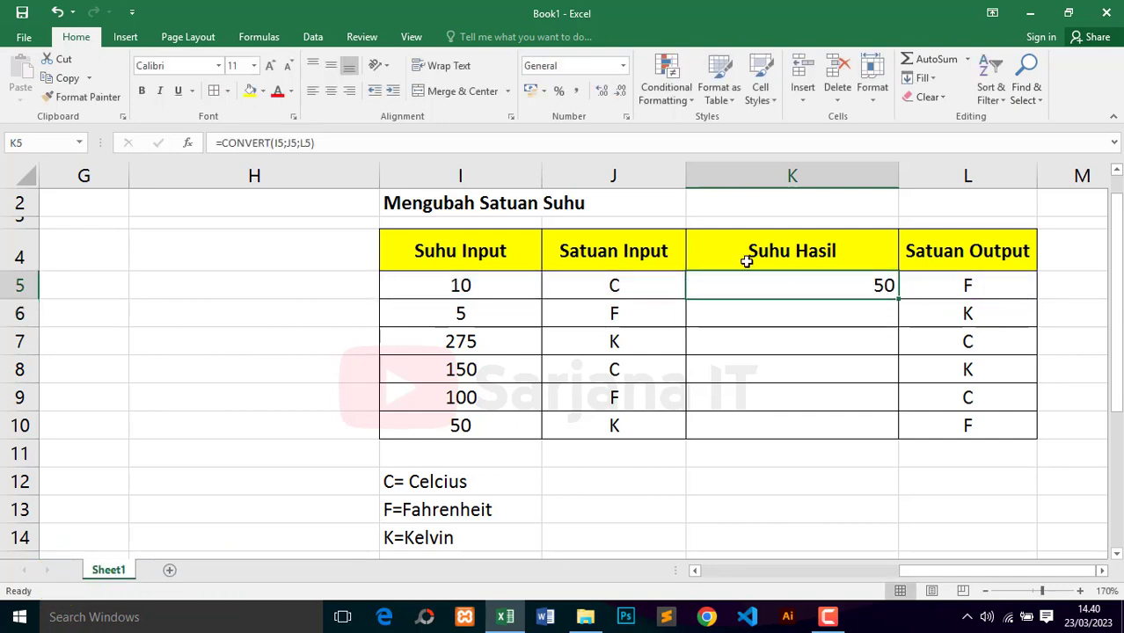
pyautogui.click(331, 90)
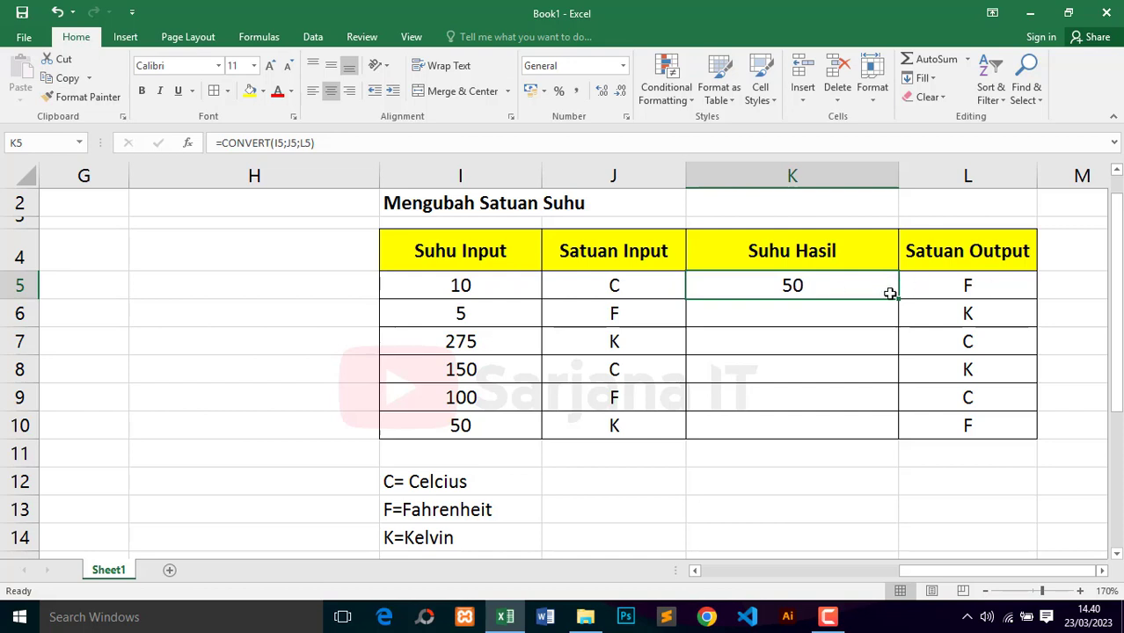
pyautogui.moveTo(898, 299); pyautogui.dragTo(888, 432)
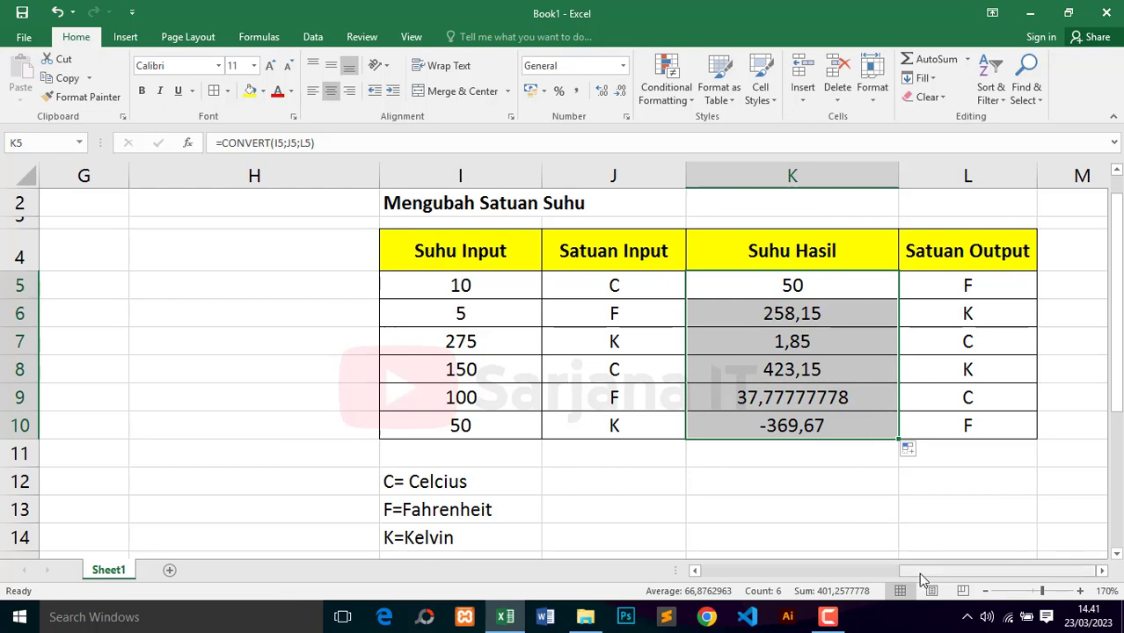
# Step: Review the converted results in the Mengubah Satuan Jarak/Panjang and Mengubah Satuan Suhu tables
pyautogui.moveTo(918, 573); pyautogui.dragTo(718, 567)
pyautogui.moveTo(1117, 333)
pyautogui.mouseDown()
pyautogui.moveTo(1121, 407)
pyautogui.moveTo(1120, 336)
pyautogui.mouseUp()
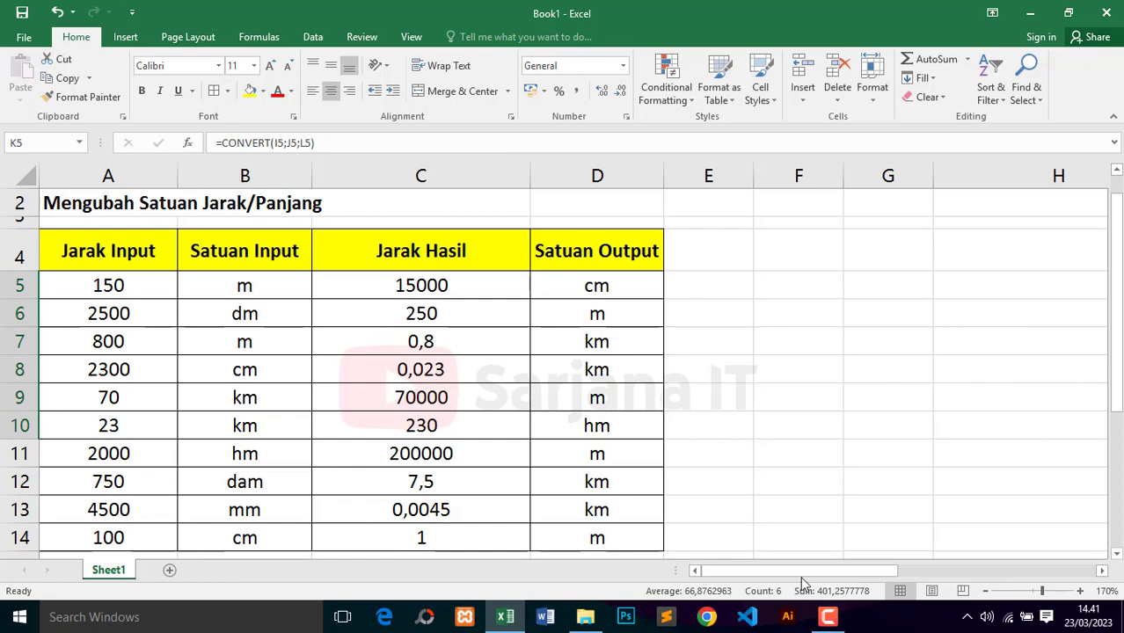
pyautogui.moveTo(828, 572); pyautogui.dragTo(931, 573)
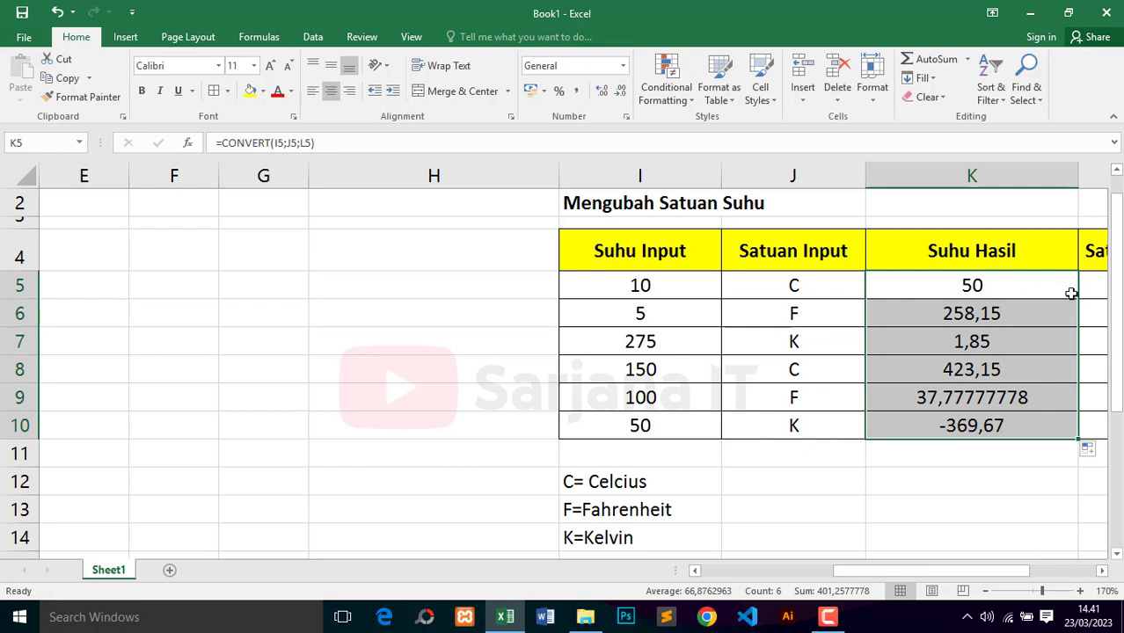
pyautogui.moveTo(836, 580); pyautogui.dragTo(921, 571)
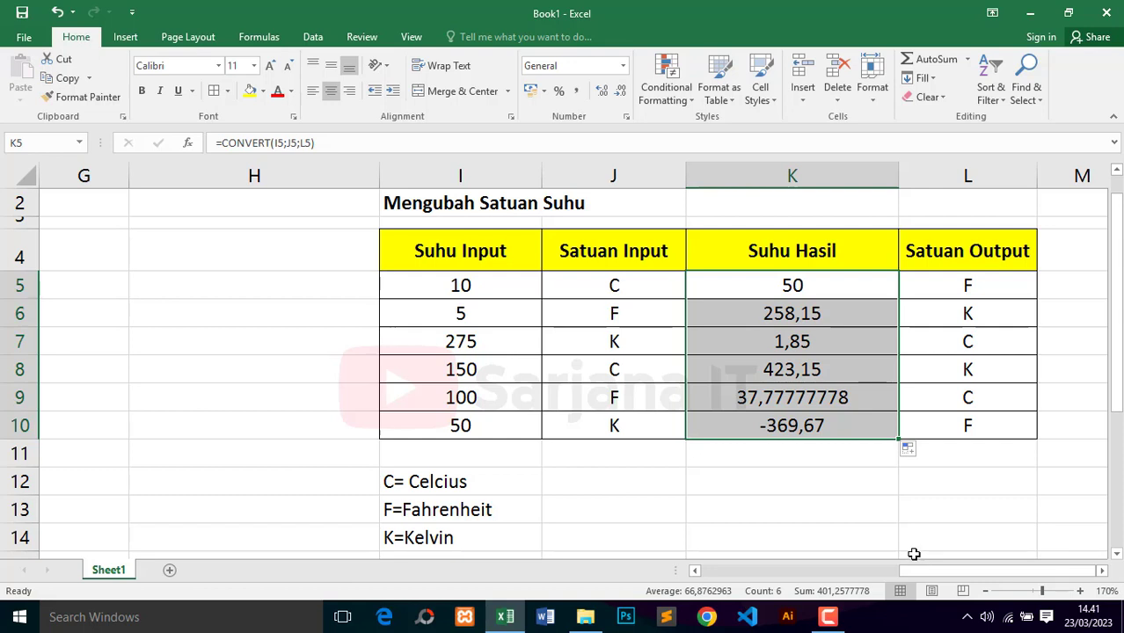
pyautogui.moveTo(1117, 308); pyautogui.dragTo(1118, 341)
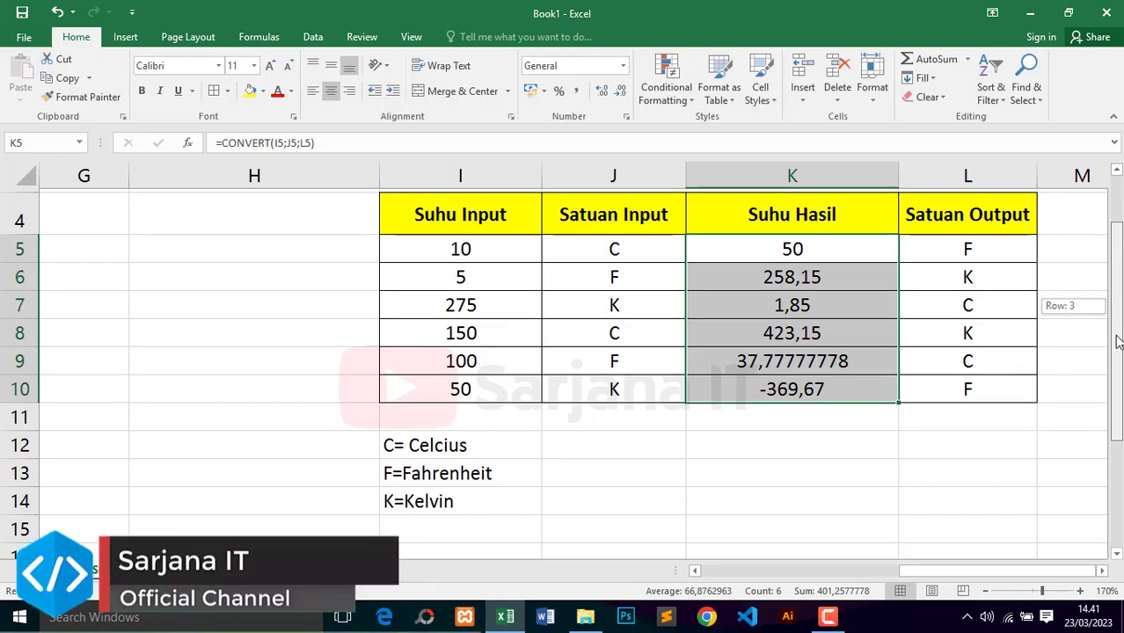
pyautogui.moveTo(1118, 341); pyautogui.dragTo(1118, 343)
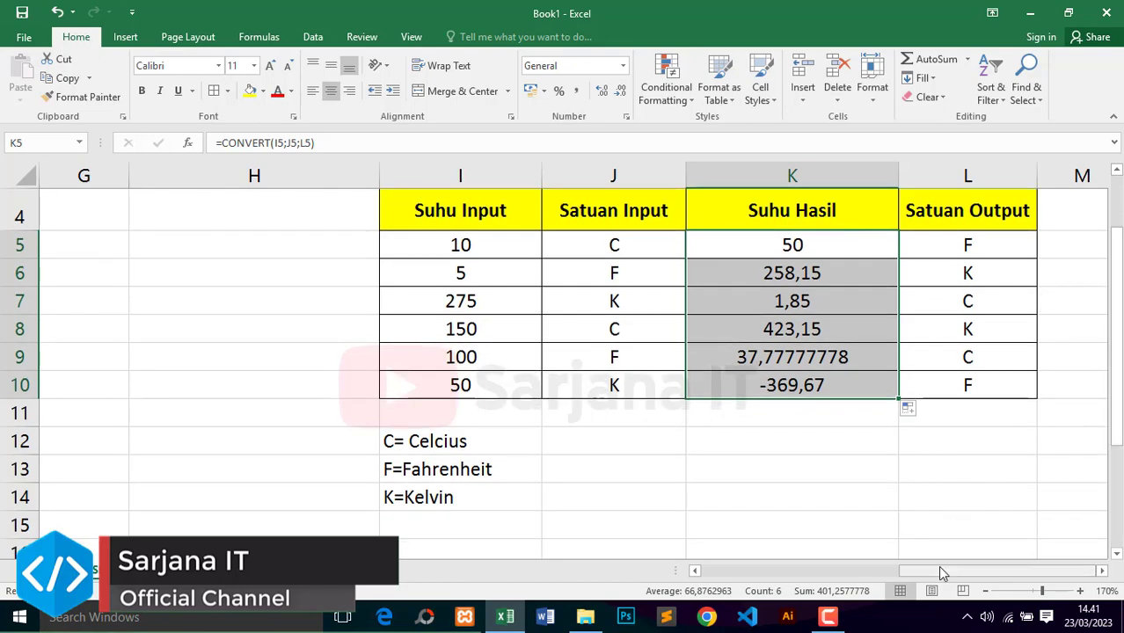
pyautogui.moveTo(941, 571); pyautogui.dragTo(741, 579)
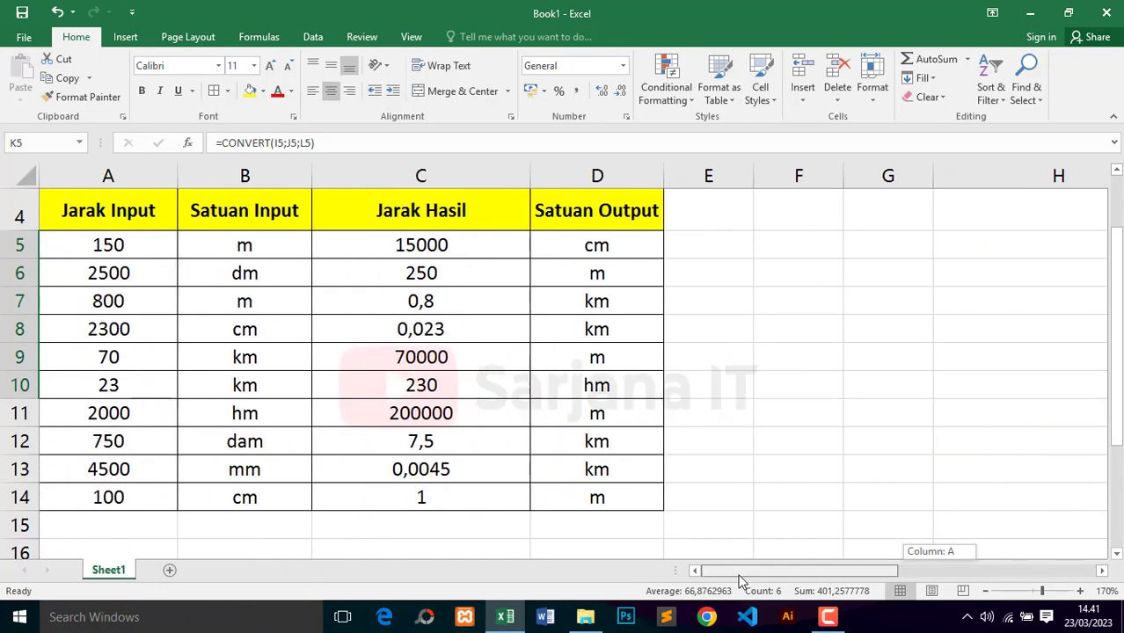